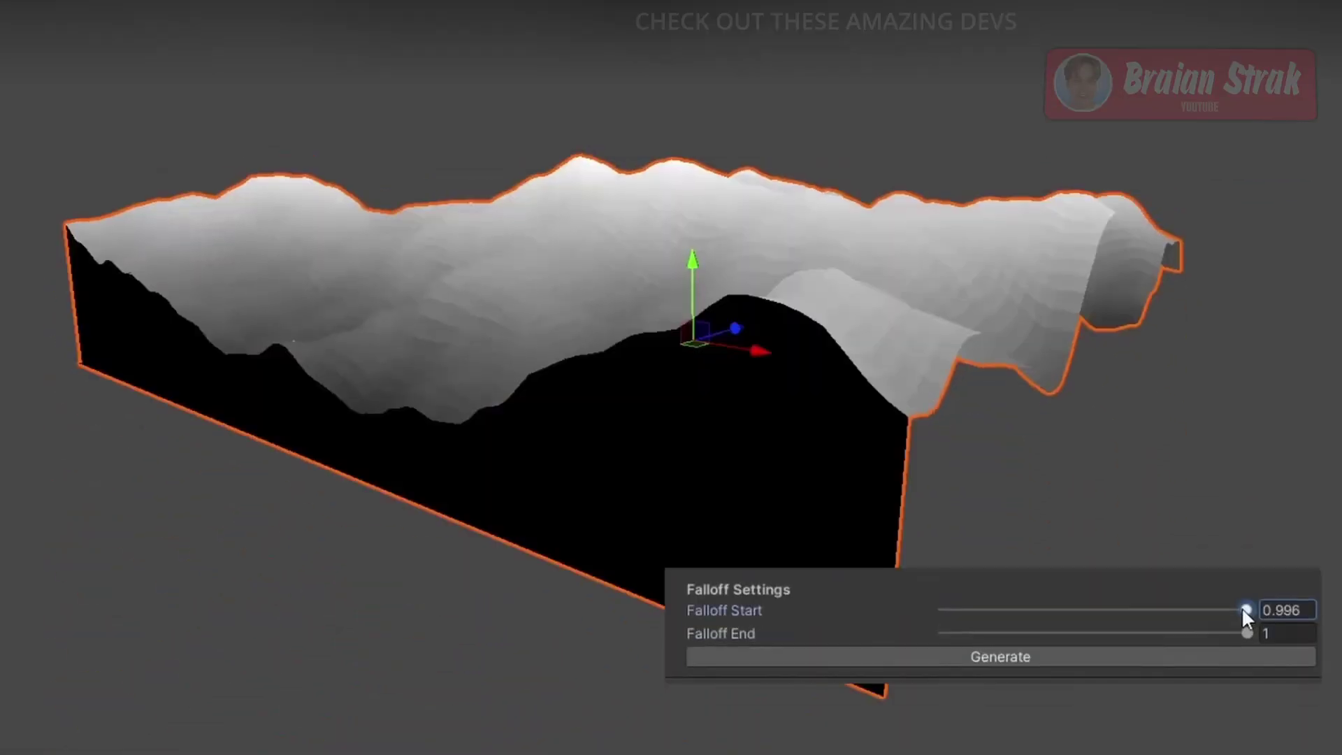
Lower the terrain's Falloff Start to 0.402 and adjust its Falloff End.
left_click_drag(1241, 607, 1116, 624)
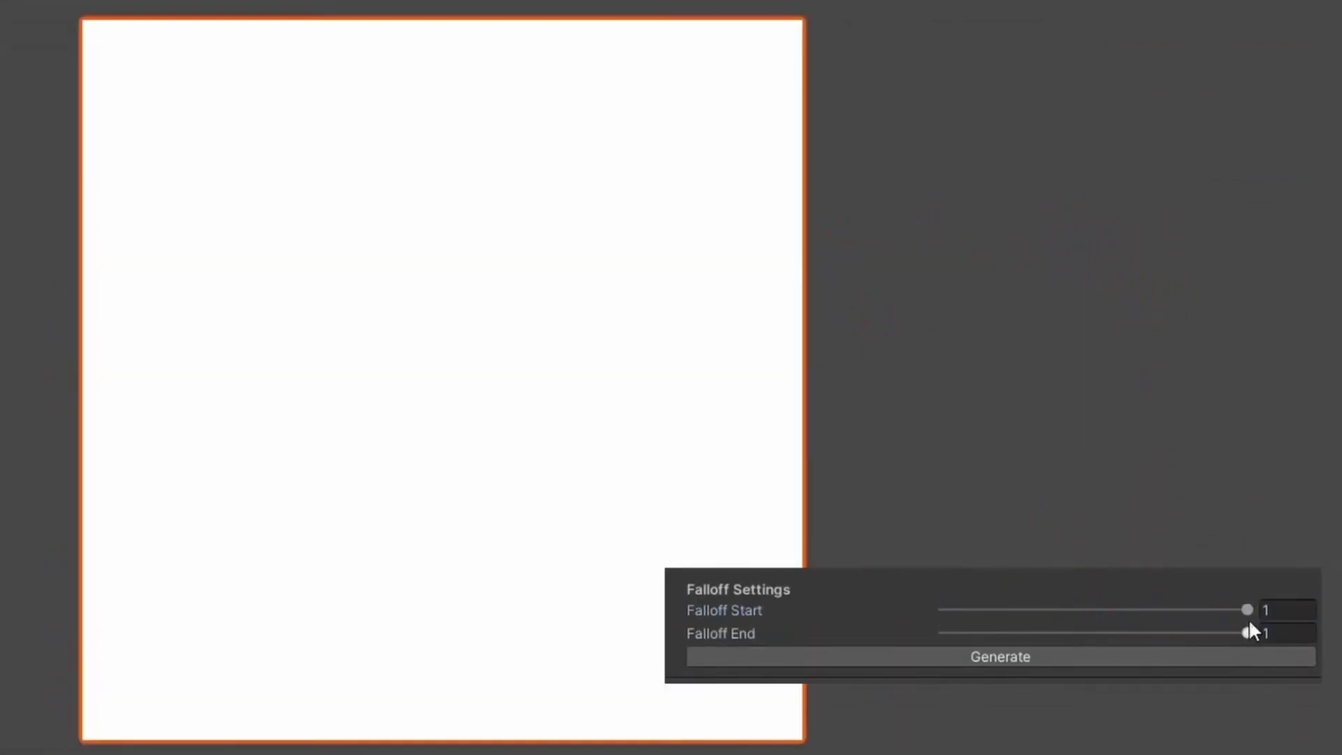
left_click_drag(1248, 609, 1064, 625)
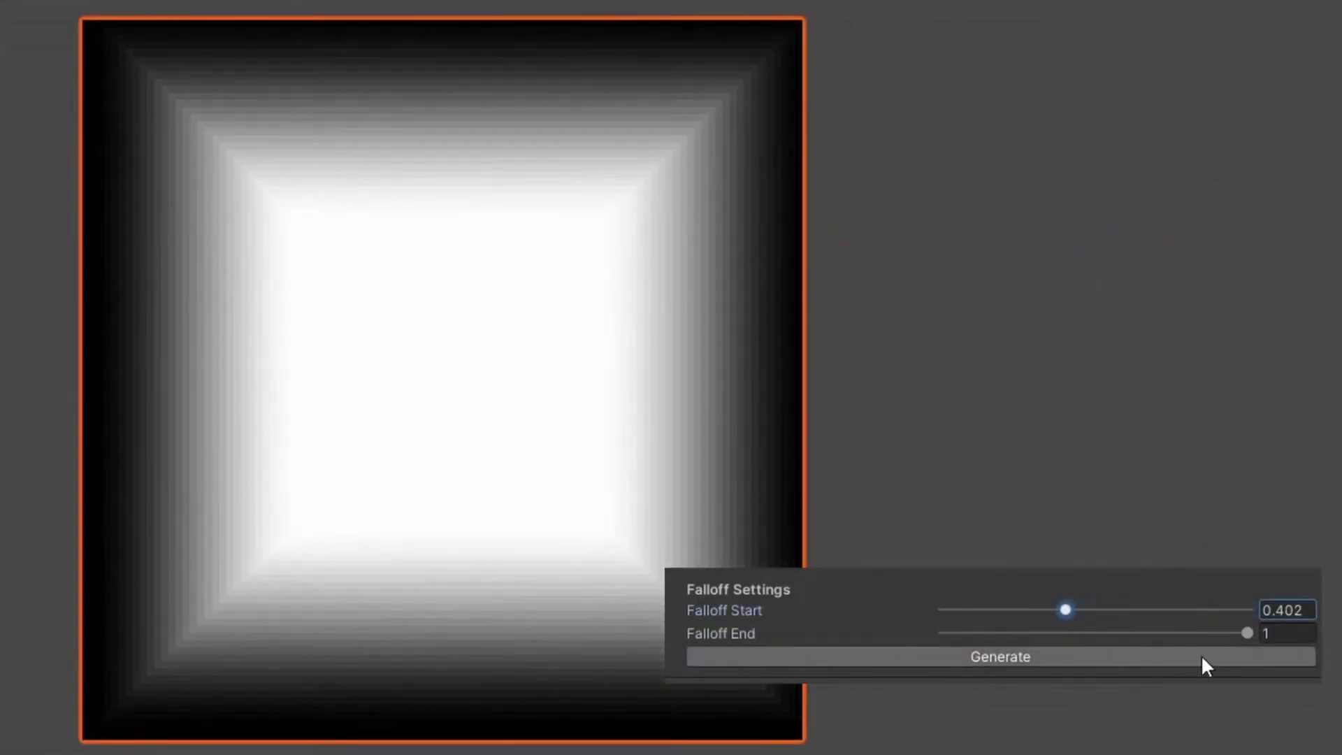
left_click_drag(1245, 633, 1280, 653)
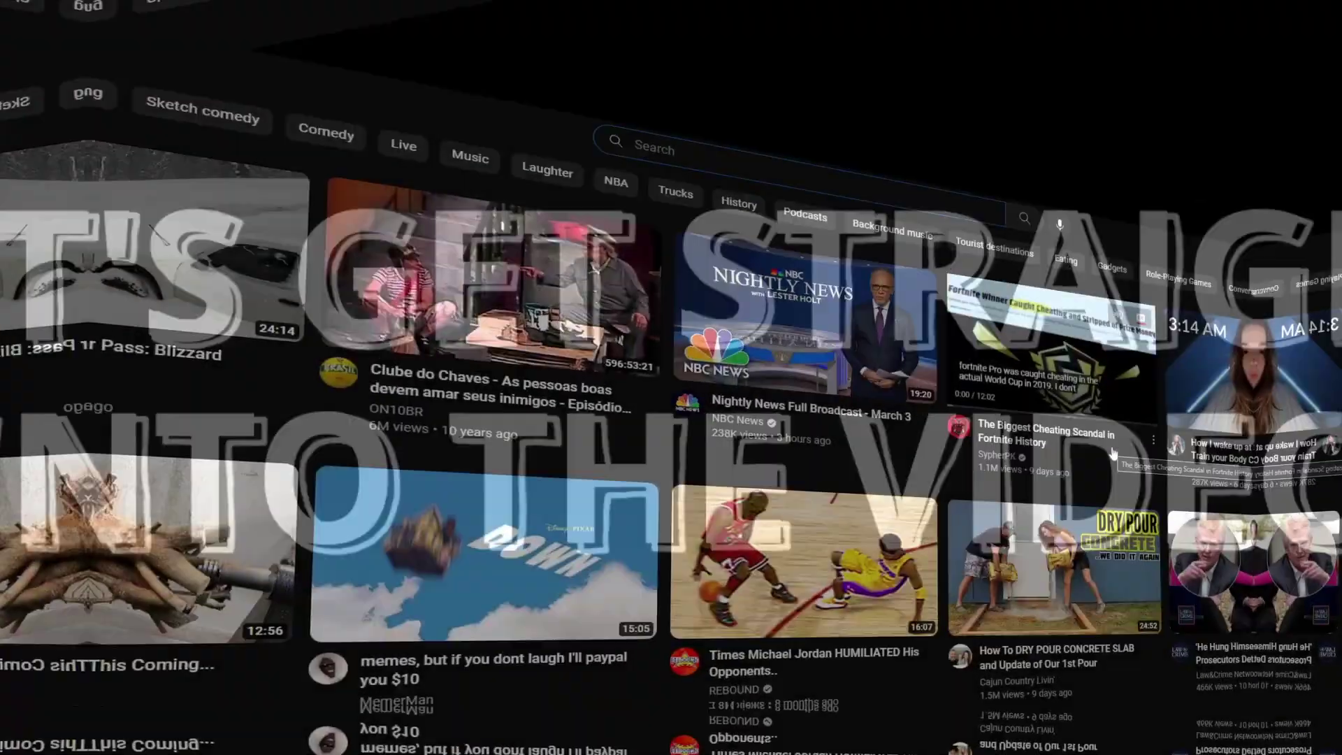
Search YouTube for "how to build custom unity editor" and look through the resulting videos.
type("how to build custom unity editor")
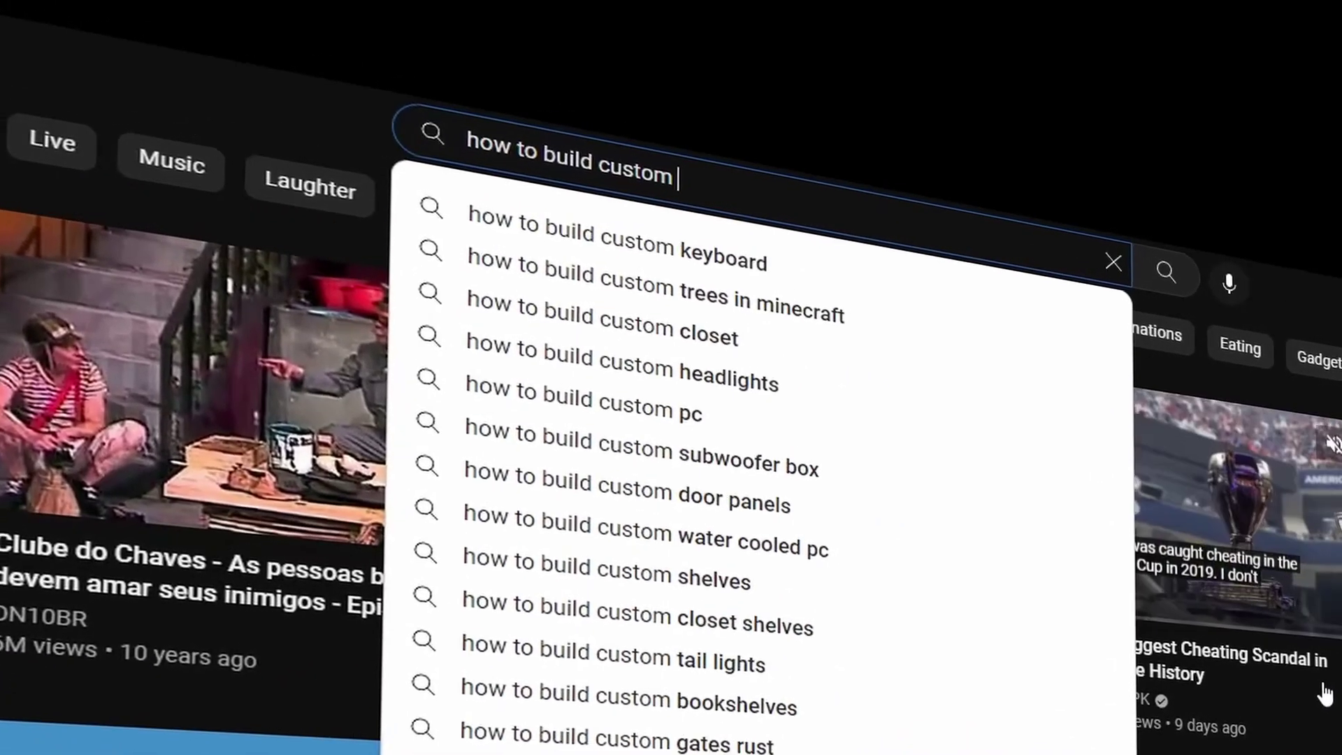
key("Return")
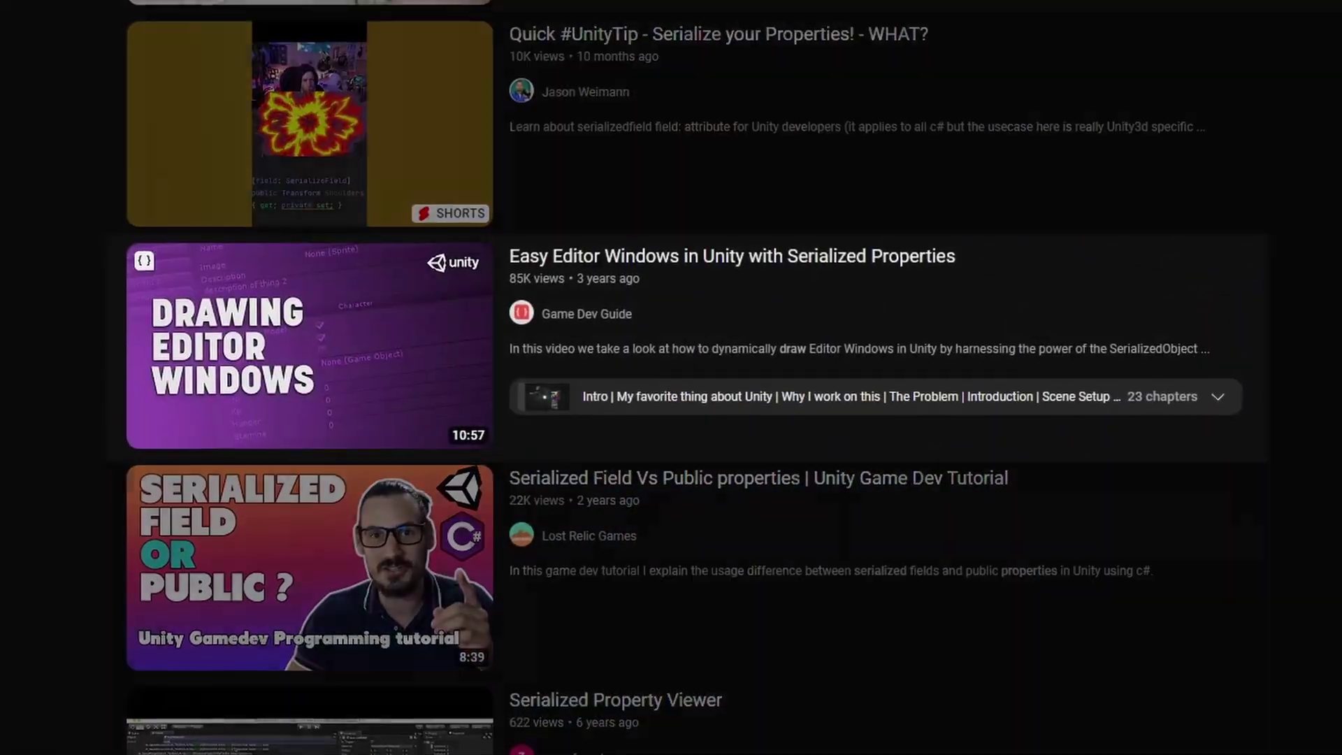
mouse_move(539, 338)
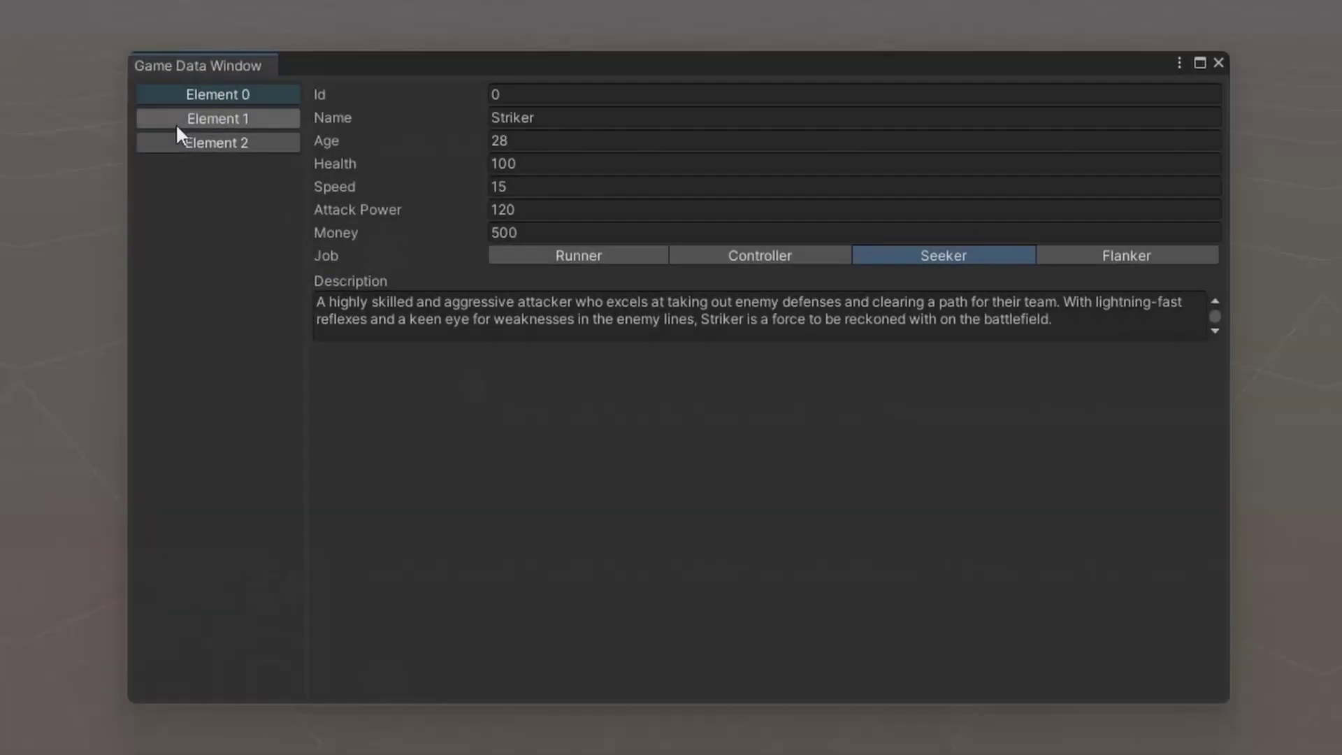
Browse Element 1 and Element 2 in the Game Data Window, and move the green key closer to the pink one in the Gradient Editor.
left_click(172, 109)
left_click(183, 137)
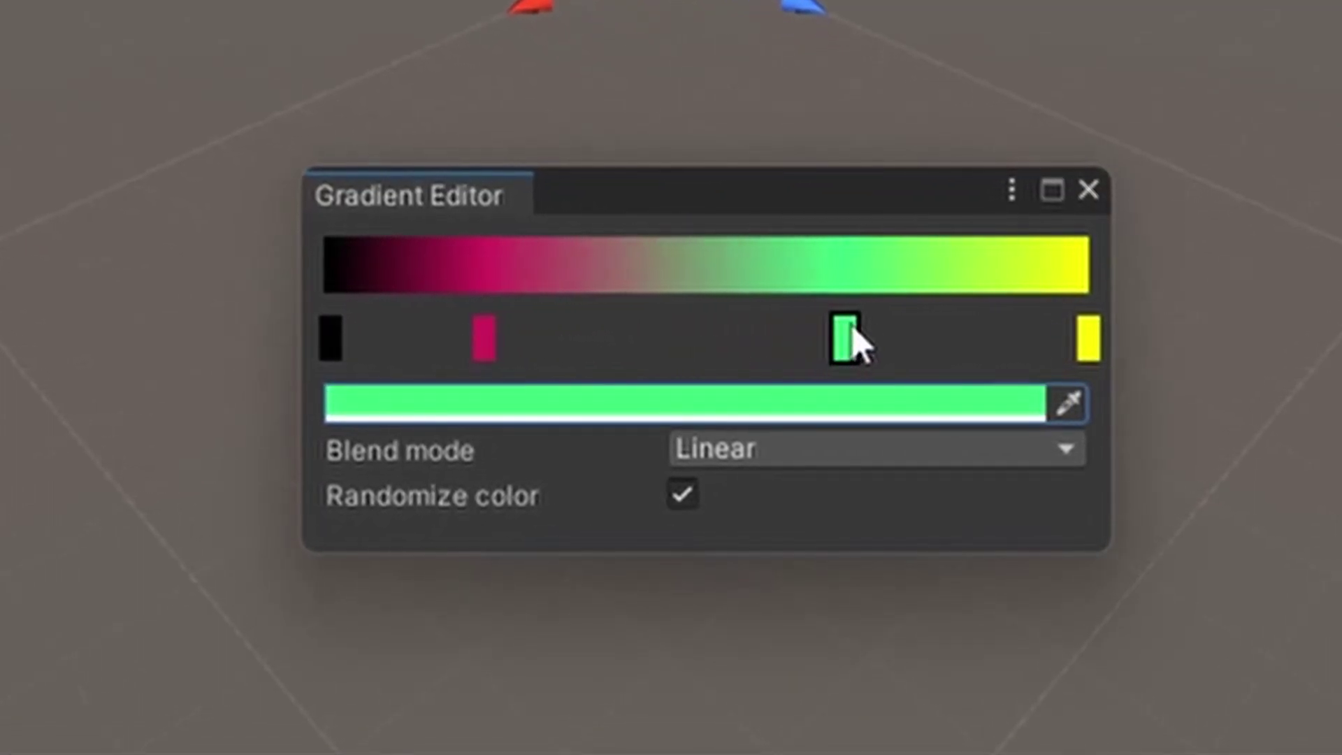
left_click_drag(851, 328, 782, 341)
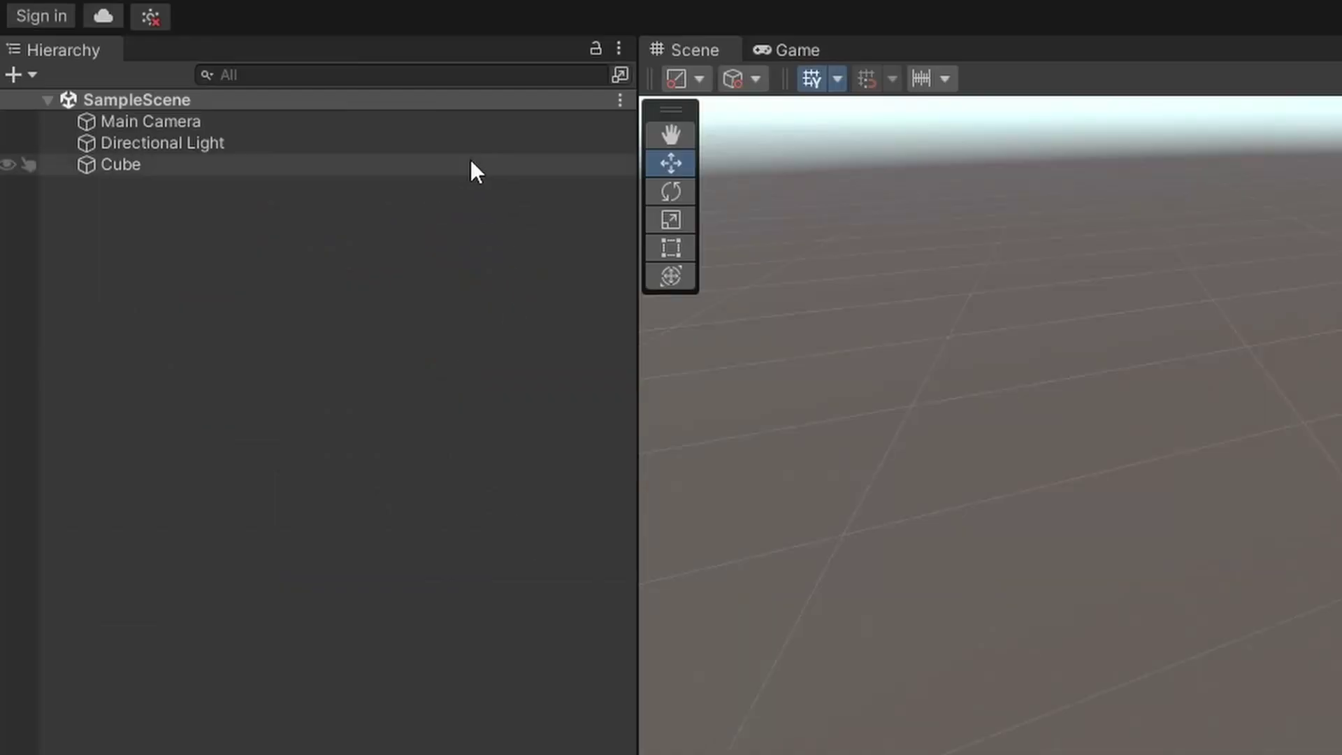
Open the custom Experiment Window in the Unity editor.
left_click(386, 2)
left_click(464, 268)
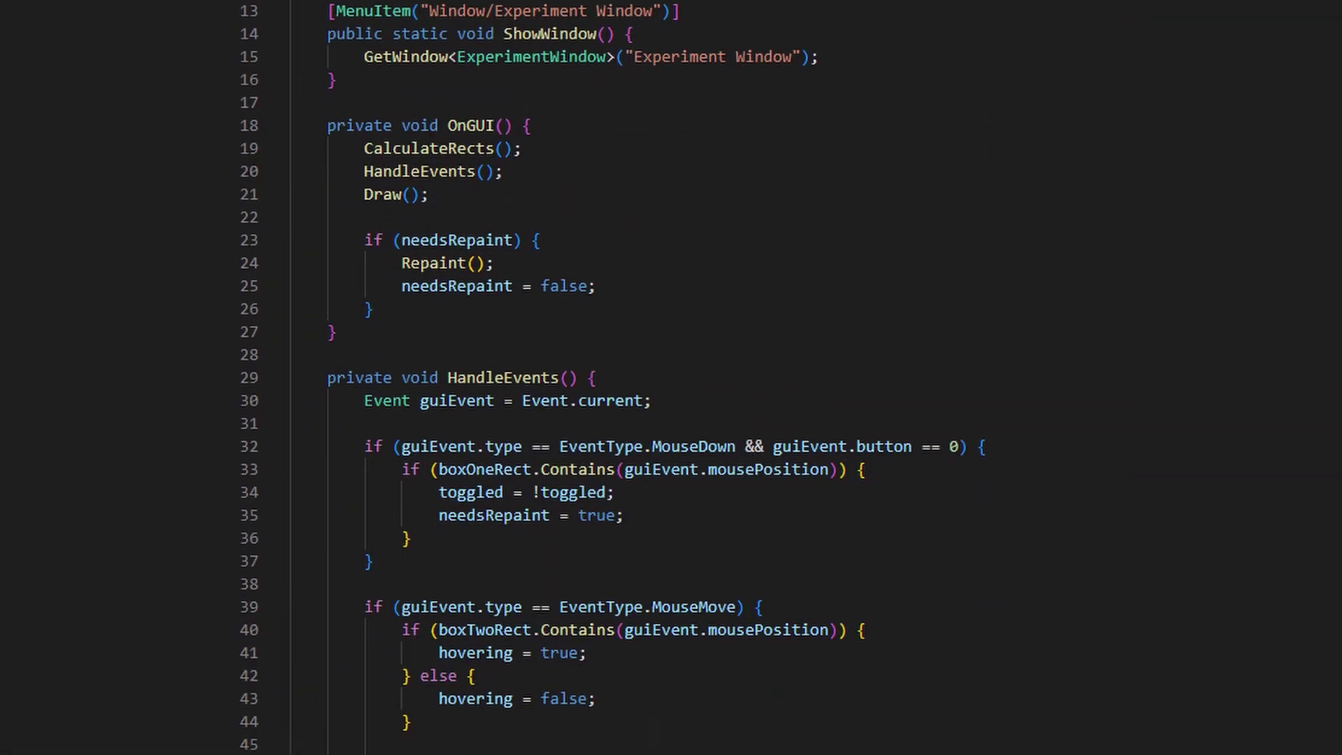
Review the OnGUI and HandleEvents code, and test the Toggle box in the Experiment Window.
scroll(612, 377, "down", 6)
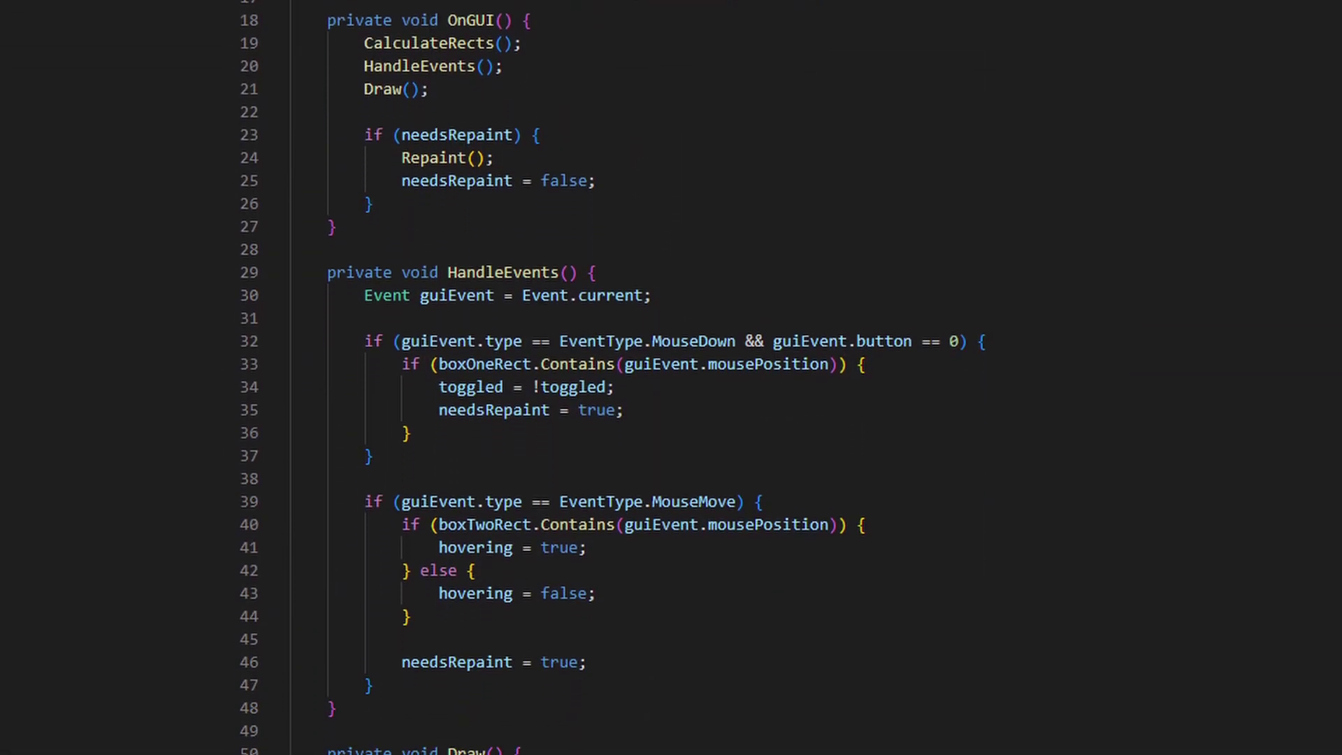
scroll(613, 378, "down", 2)
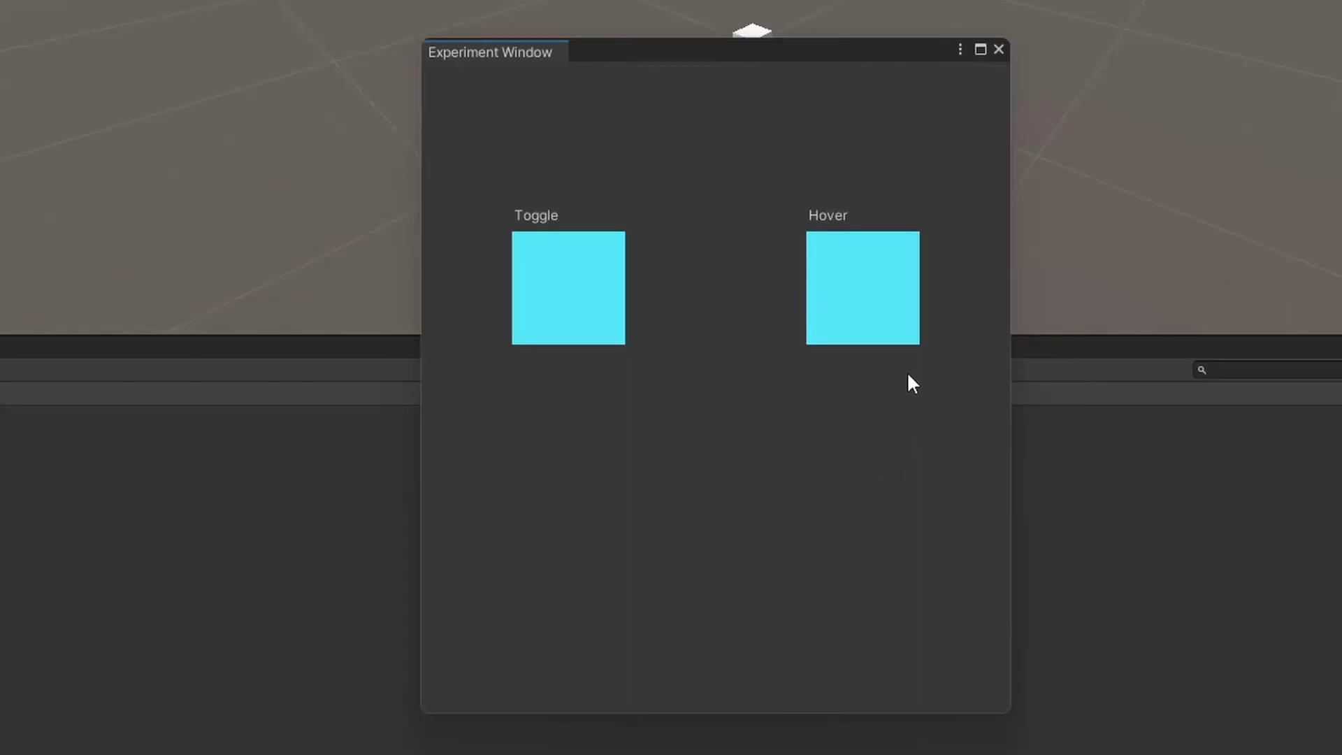
left_click(569, 301)
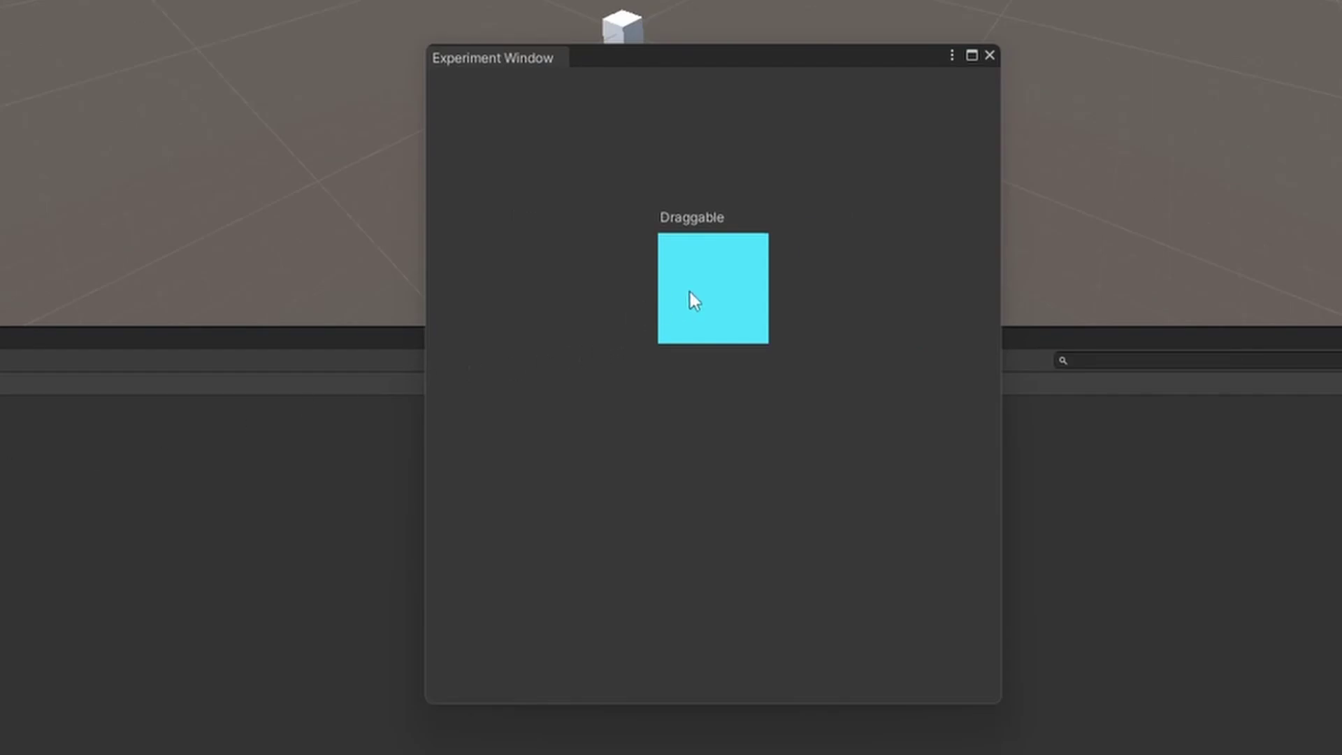
Move the Draggable box around the Experiment Window, including toward its edges, to test the dragging behaviour.
left_click_drag(841, 447, 751, 341)
left_click_drag(283, 564, 667, 663)
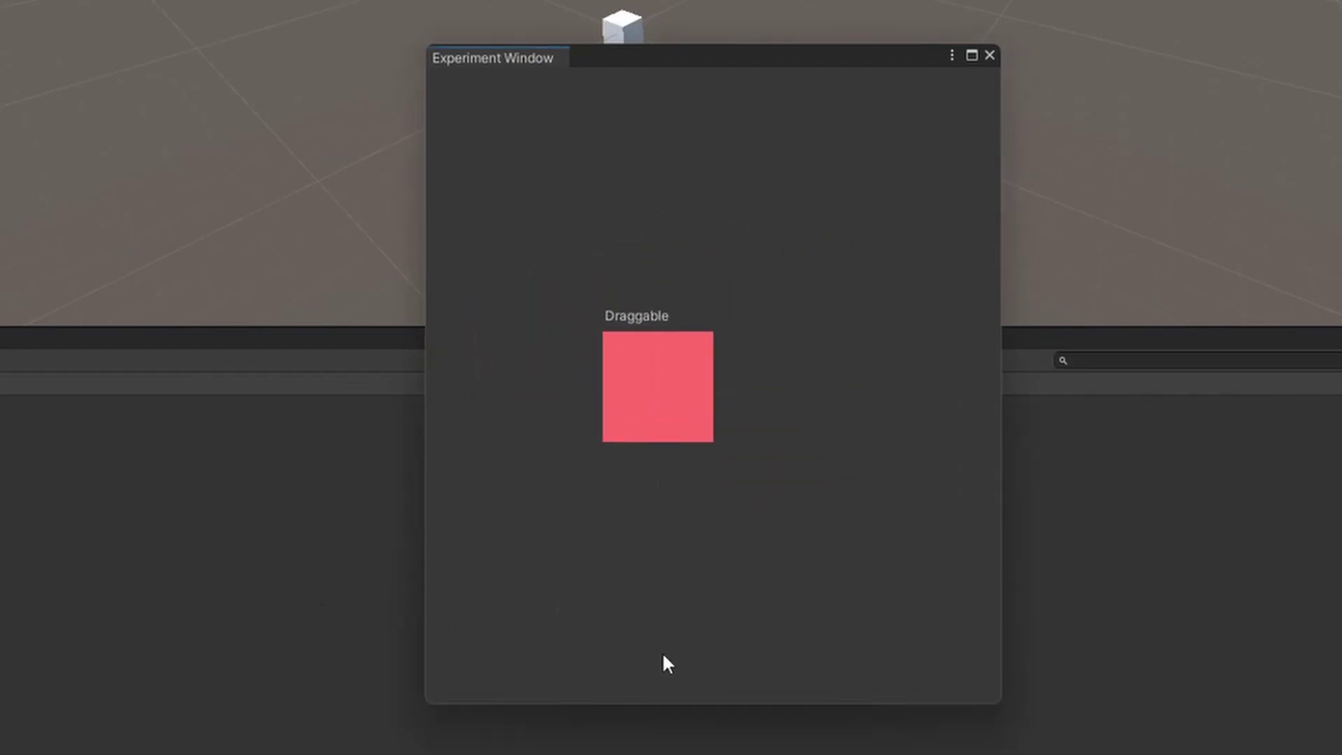
left_click_drag(925, 699, 1127, 471)
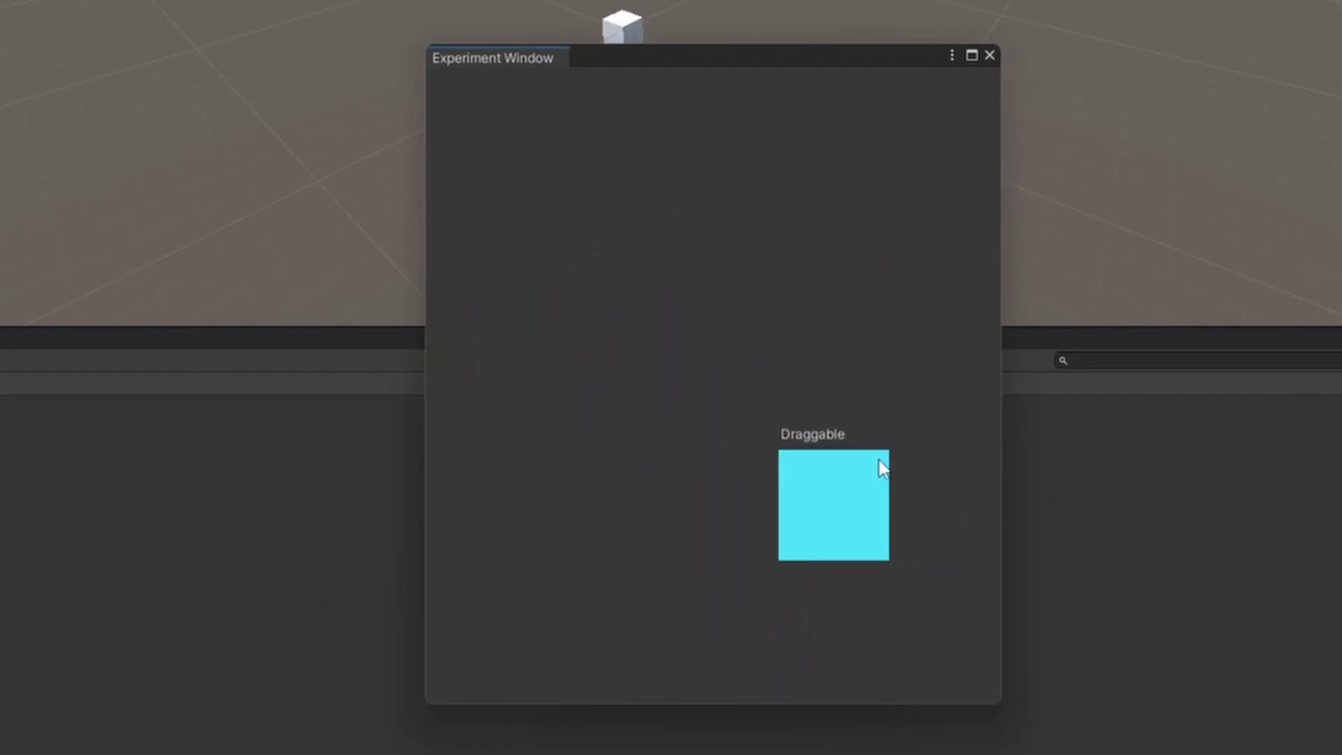
left_click_drag(820, 501, 277, 692)
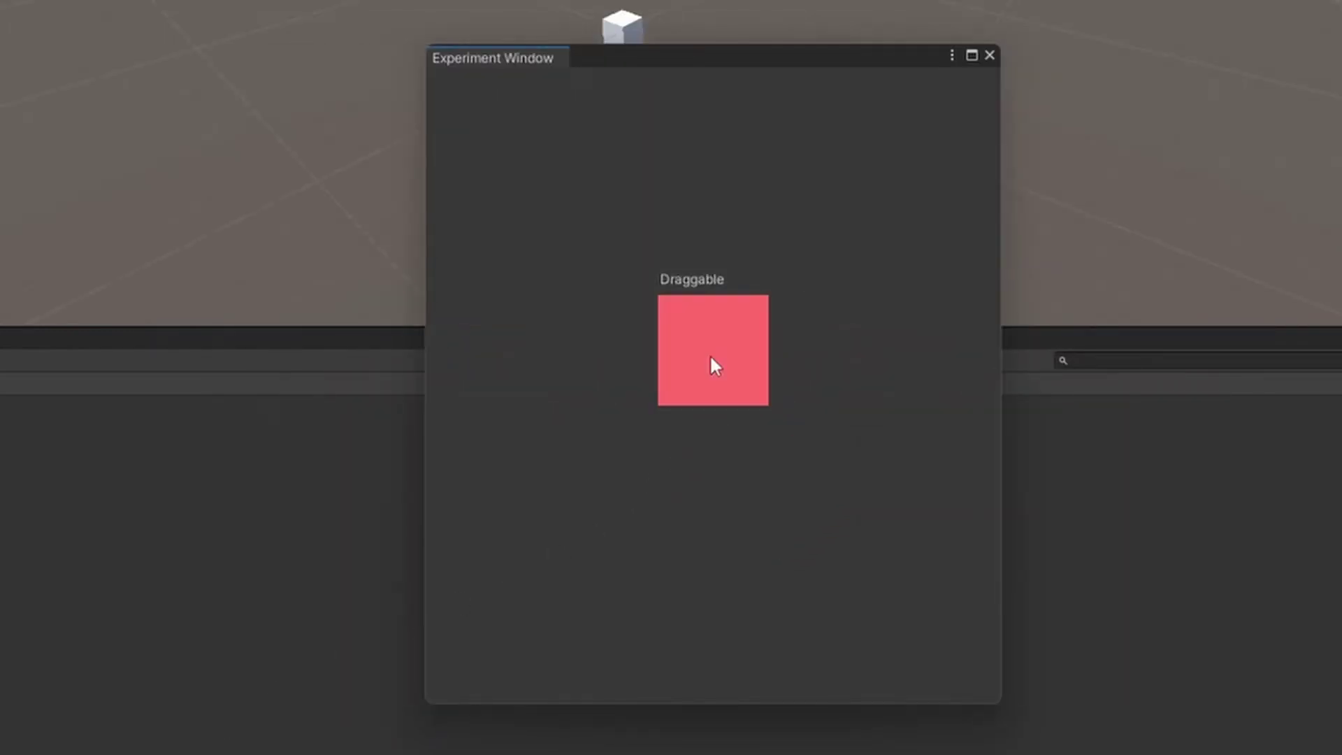
left_click_drag(1063, 290, 492, 153)
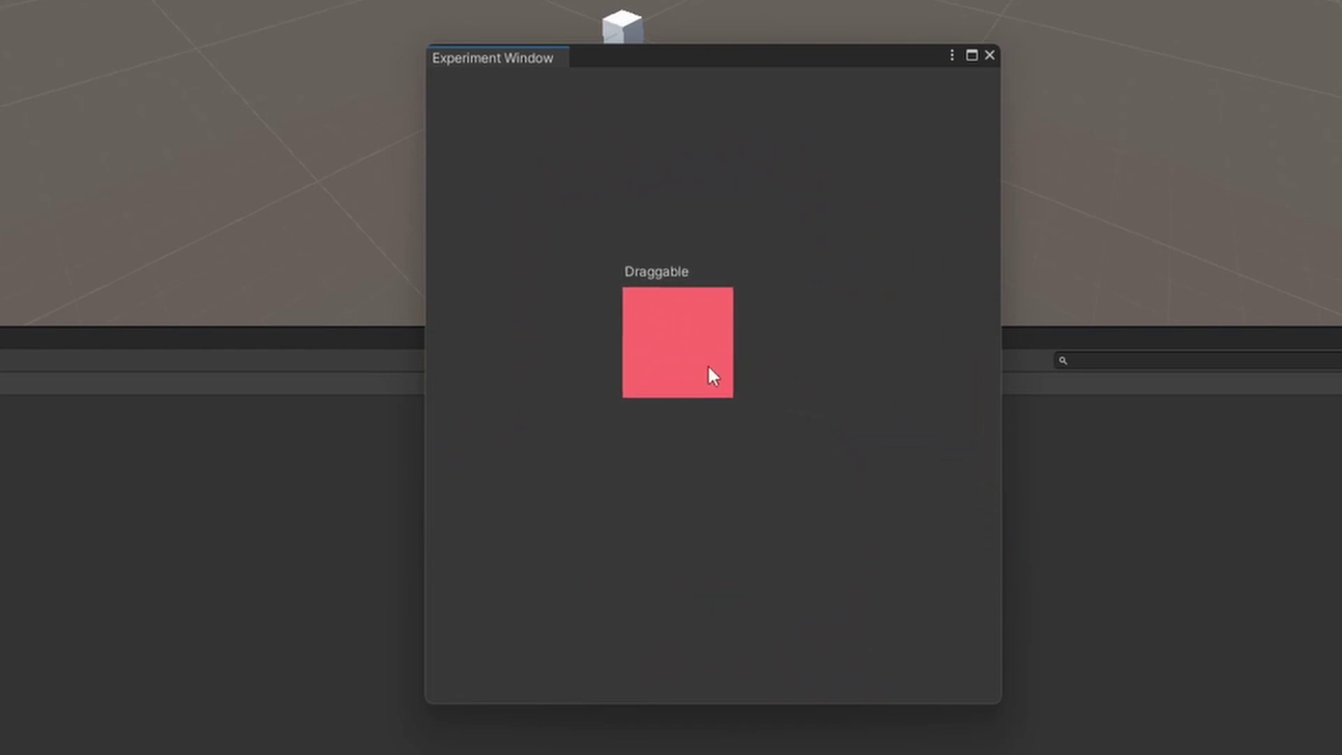
left_click_drag(720, 320, 725, 323)
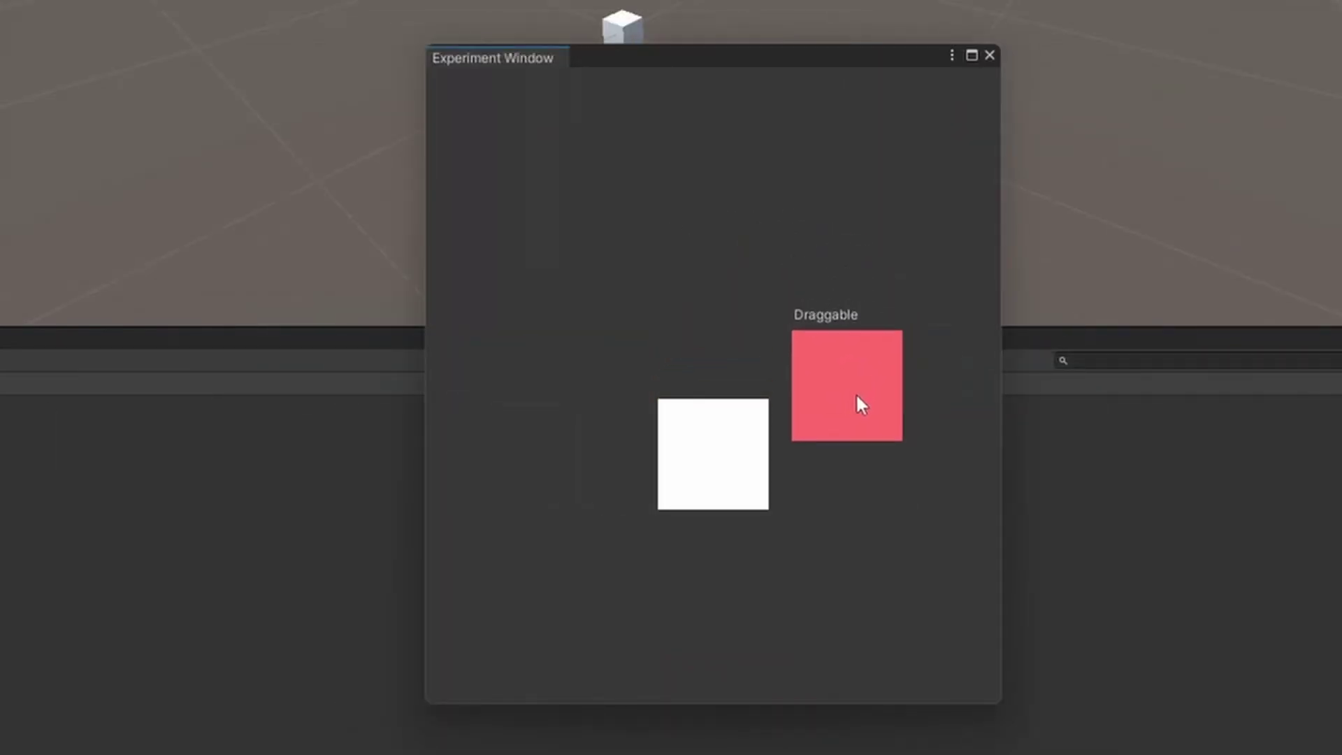
Move the Draggable box across the white box in the Experiment Window to test collision detection.
left_click_drag(857, 396, 725, 537)
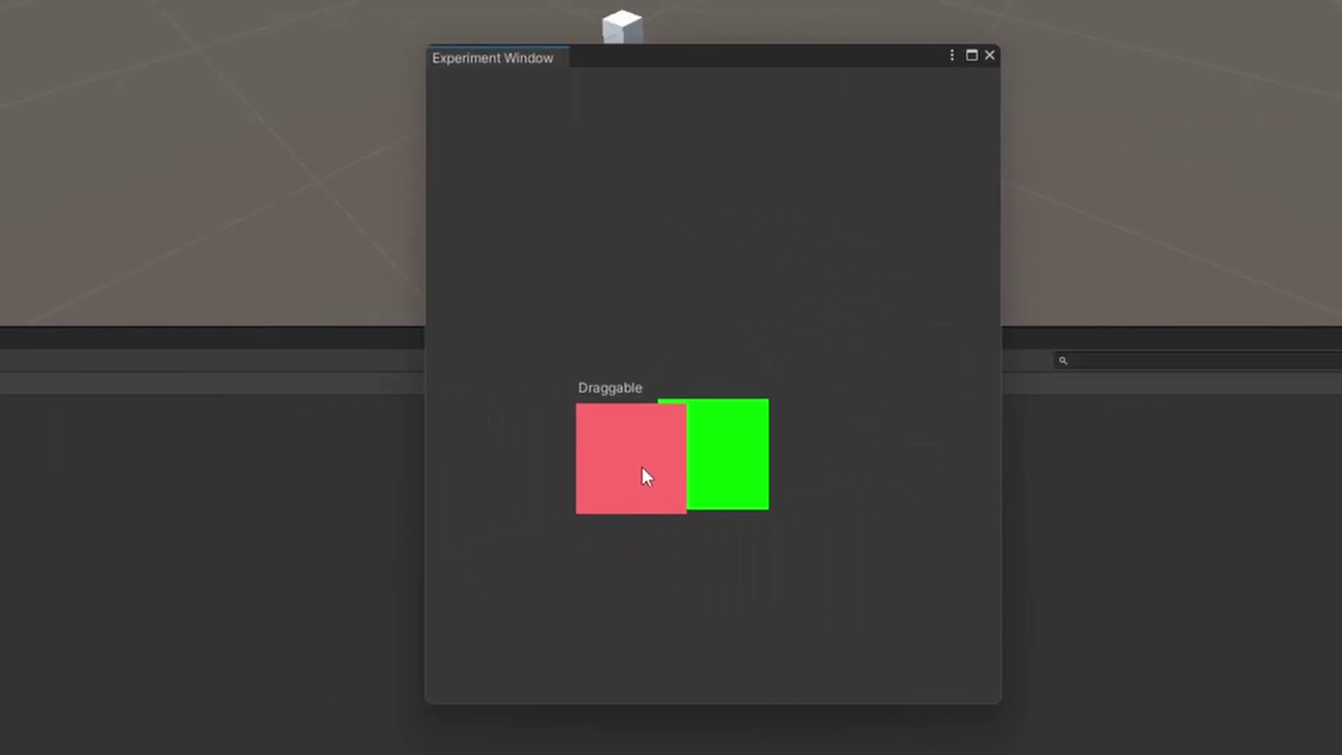
left_click_drag(646, 477, 722, 290)
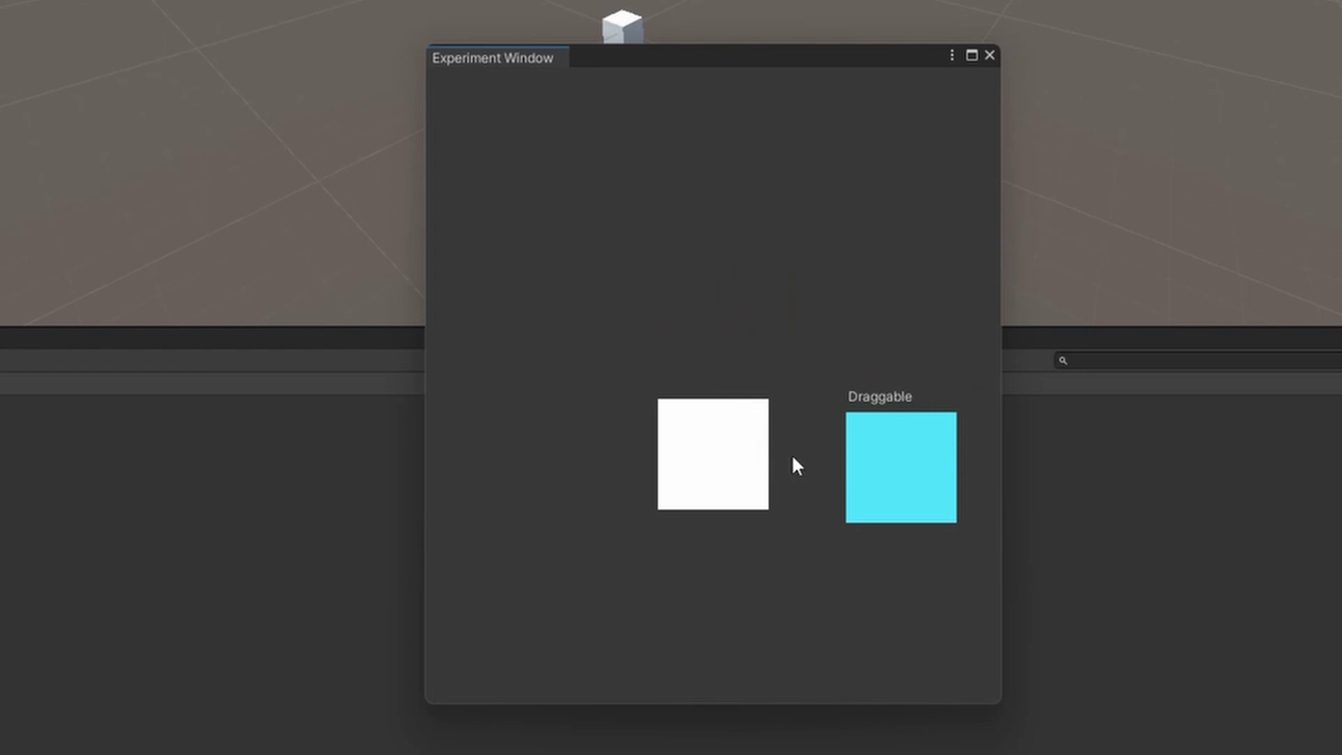
left_click_drag(899, 454, 726, 589)
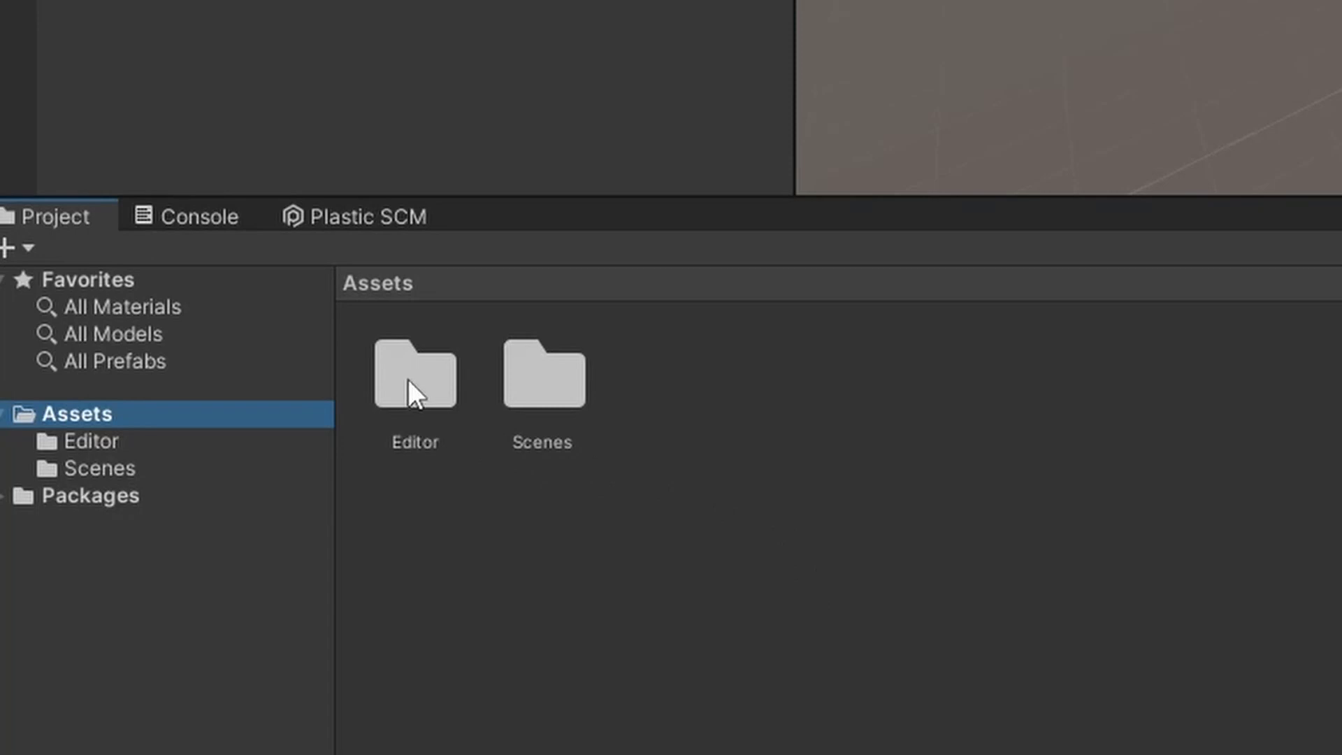
Open the Editor folder in the project's Assets.
double_click(408, 379)
left_click(413, 401)
Add an Update method between OnGUI and CalculateRect in the window script.
left_click_drag(325, 243, 708, 438)
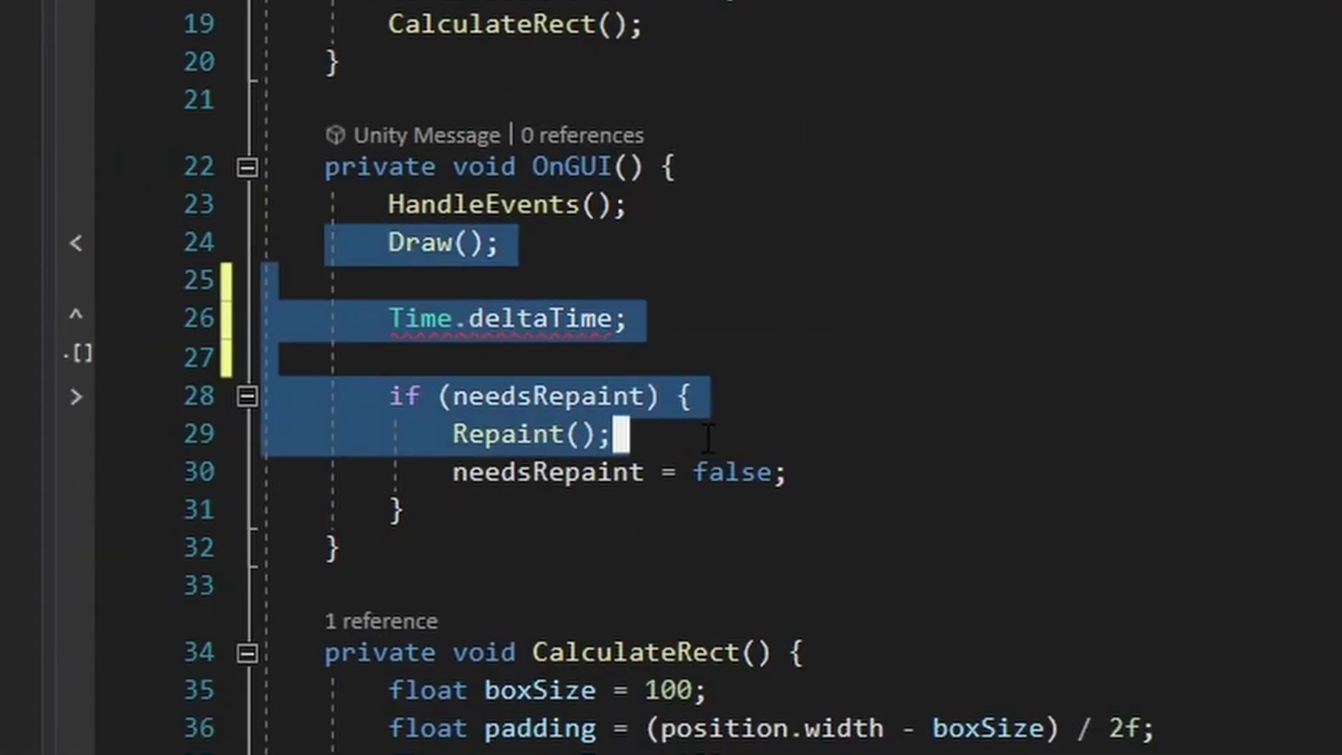
left_click(797, 578)
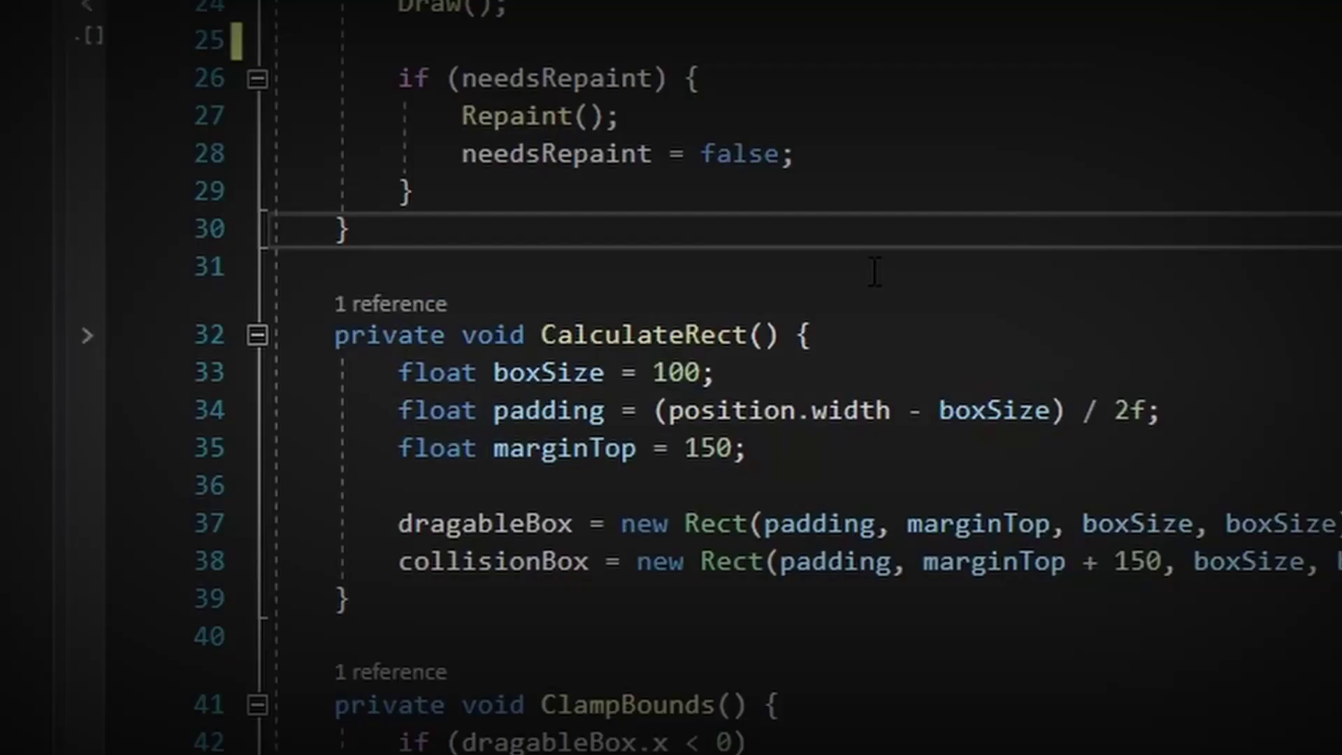
key("Return")
key("Return")
key("Up")
type("updat")
key("Tab")
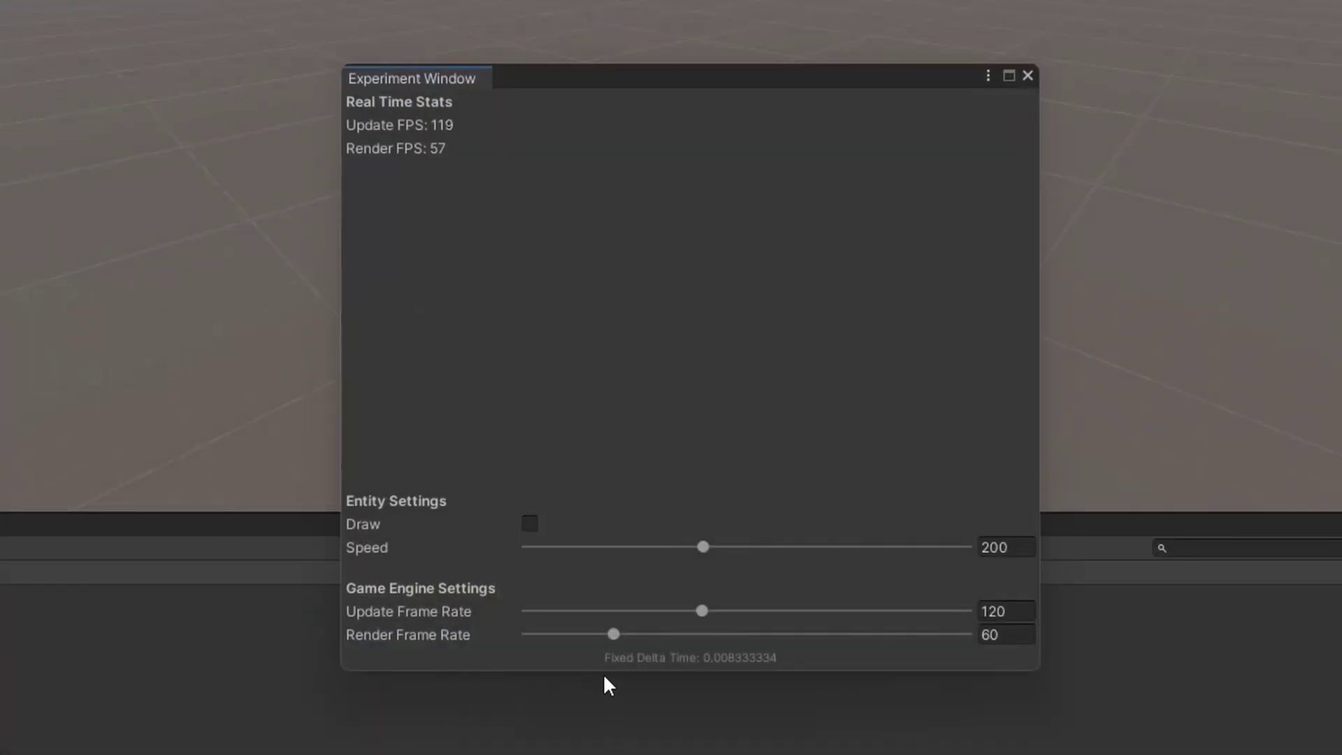
Set the Update and Render Frame Rates to 120 in the Game Engine Settings, and test a higher Update Frame Rate.
left_click_drag(615, 622, 898, 623)
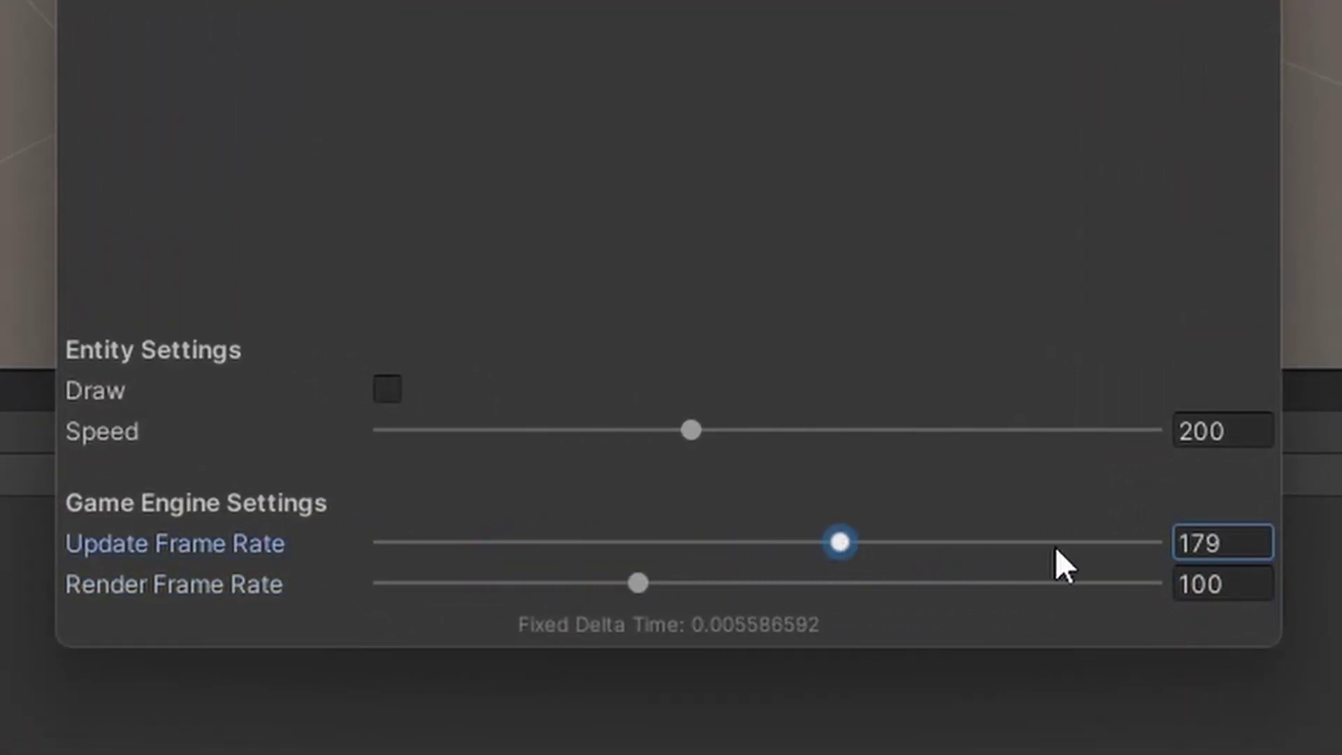
type("120")
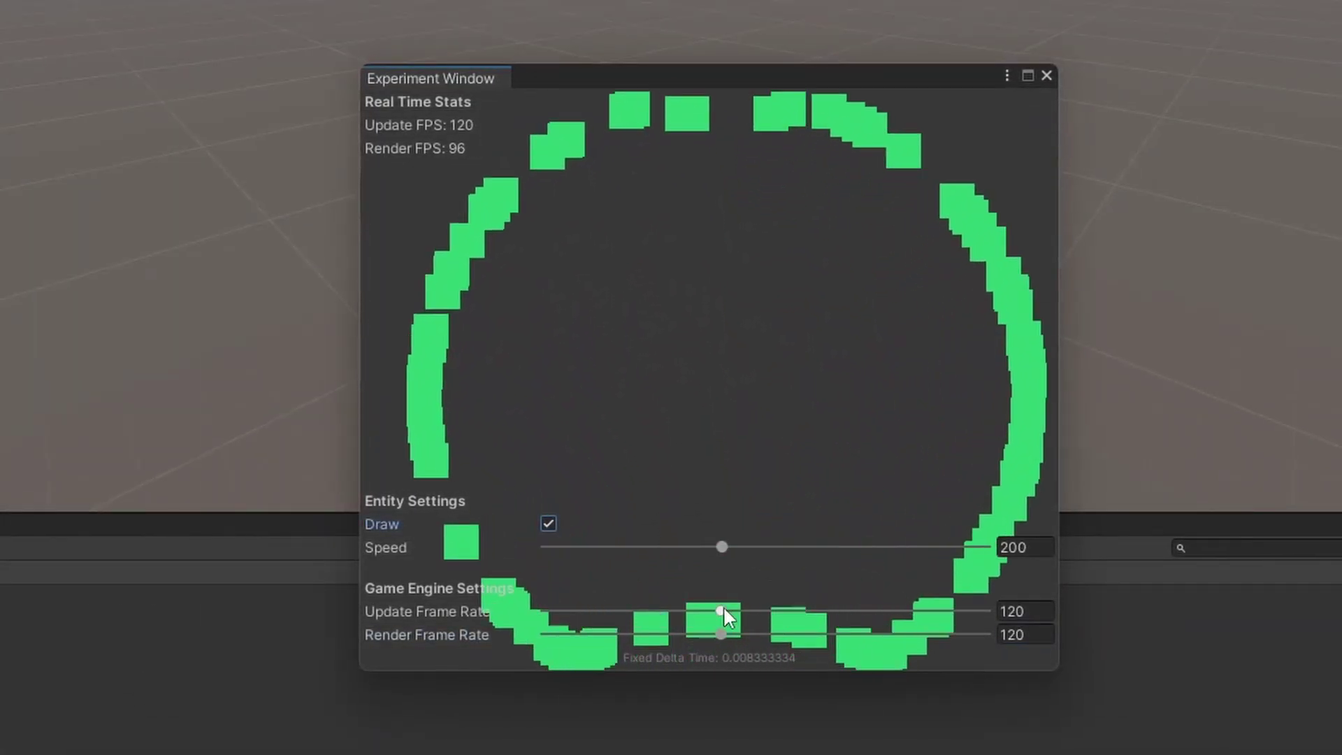
left_click_drag(723, 610, 867, 612)
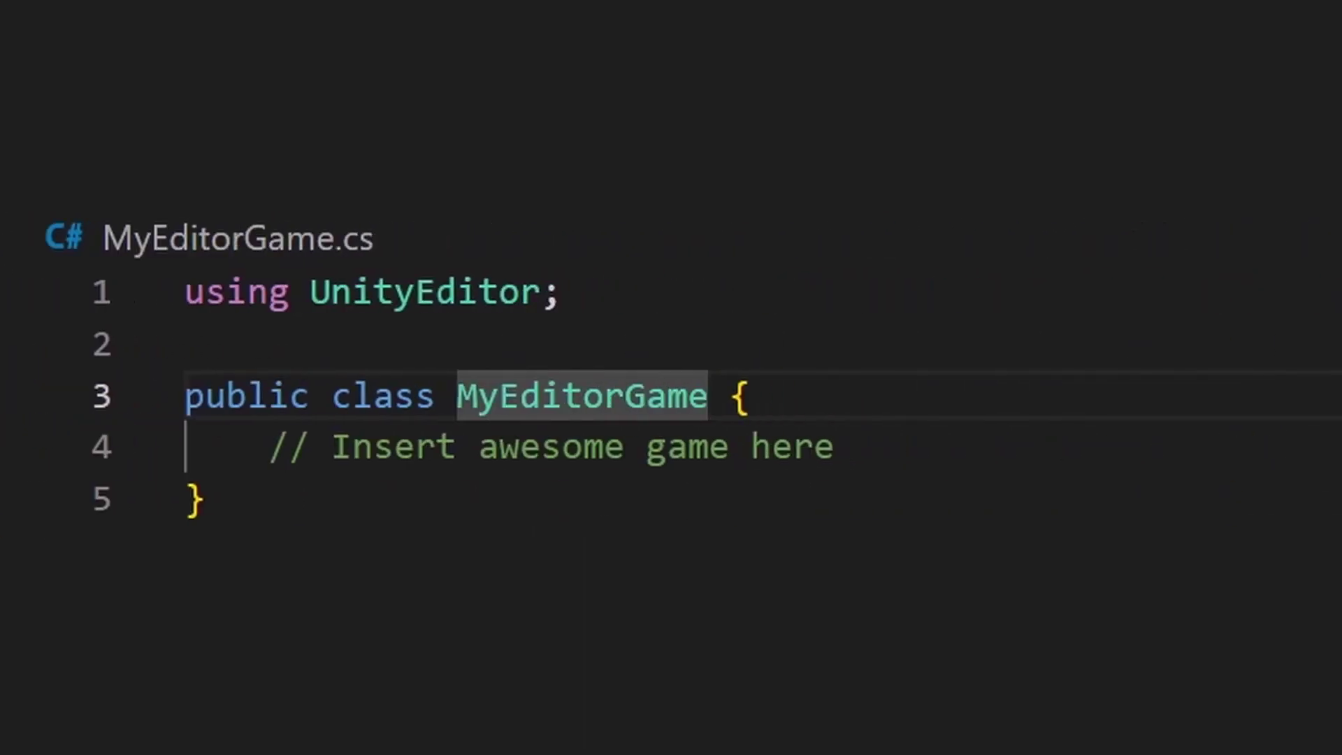
Make the MyEditorGame class inherit from EditorGame in MyEditorGame.cs.
type(": edito {")
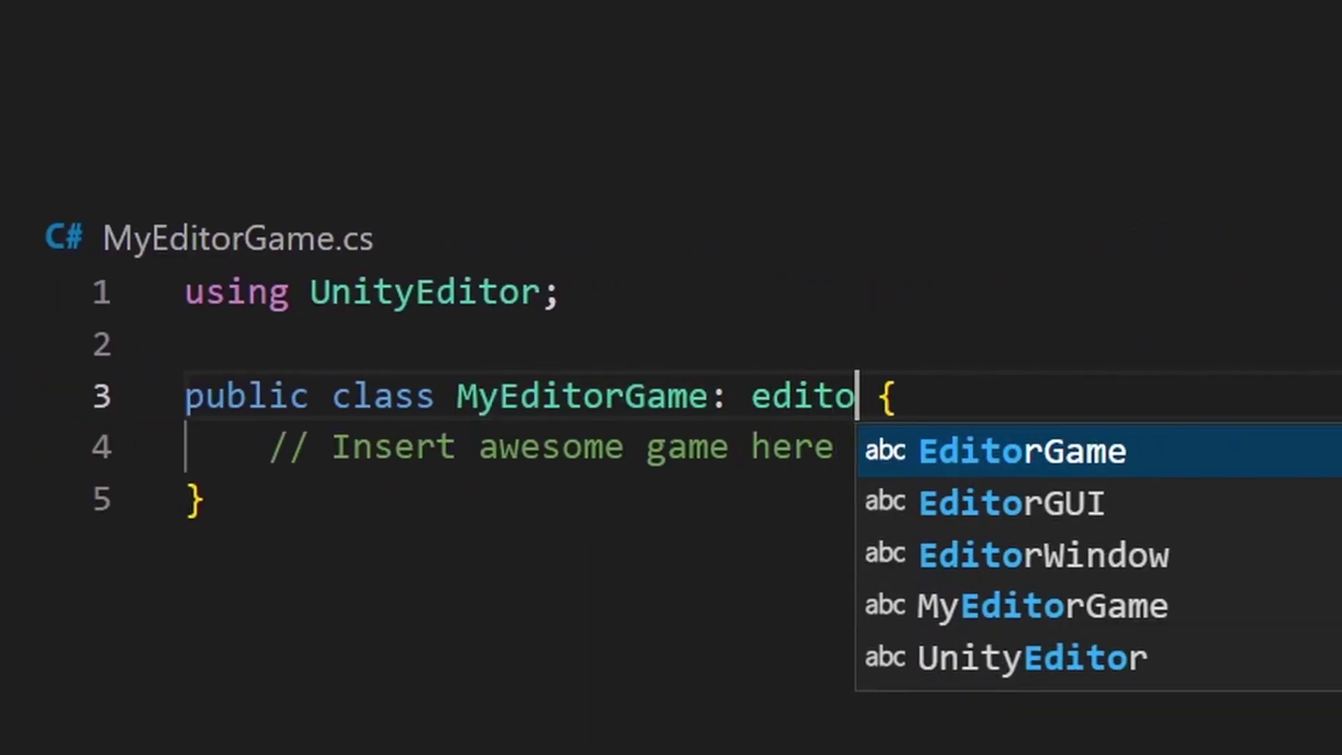
key("Tab")
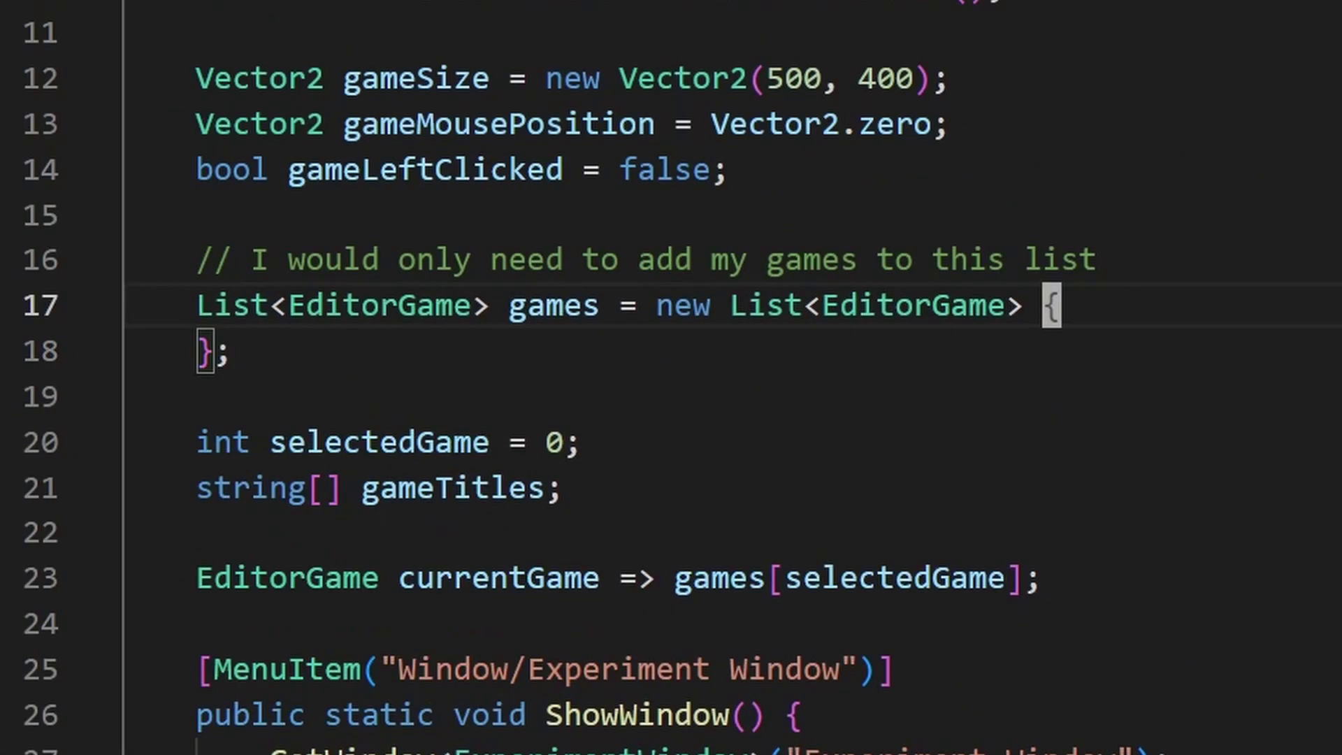
Add MyEditorGame and a second game entry to the games list in ExperimentWindow.cs.
key("Return")
type("myed")
key("Tab")
type(",")
key("Return")
type("myed")
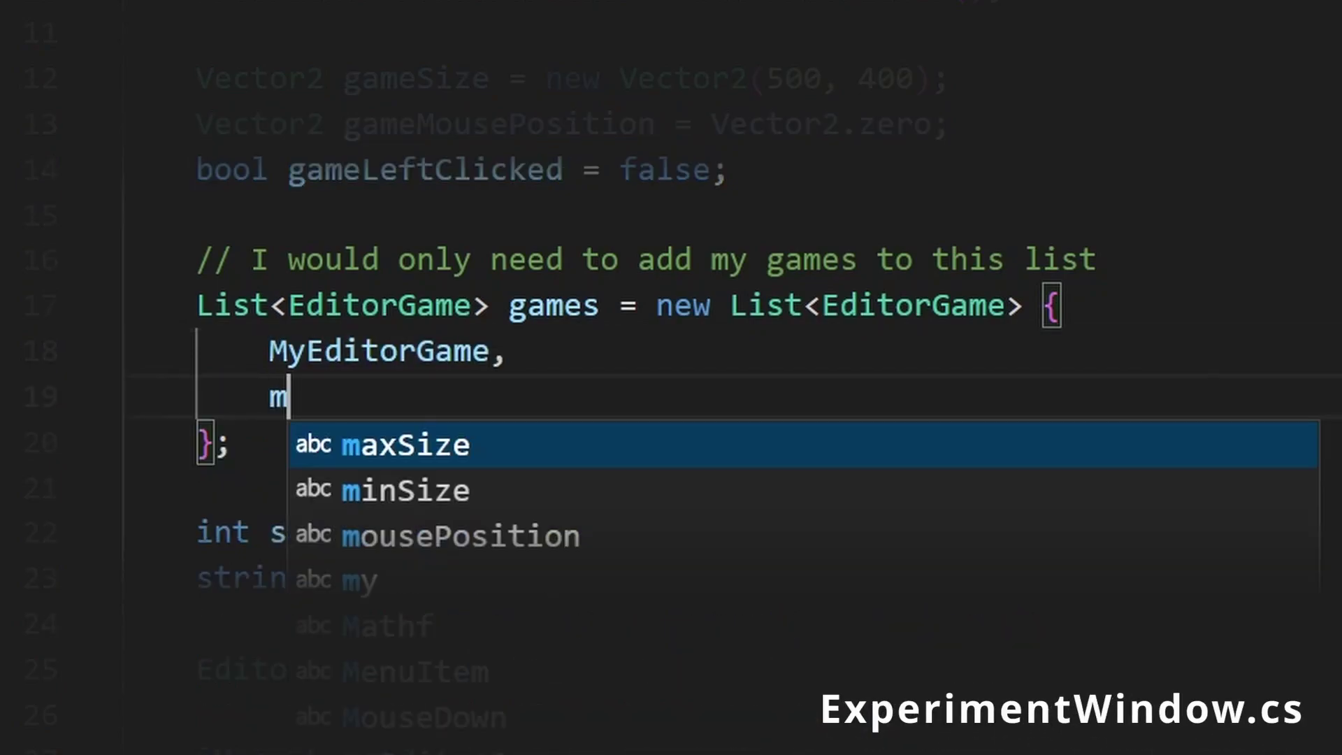
key("Down")
key("Tab")
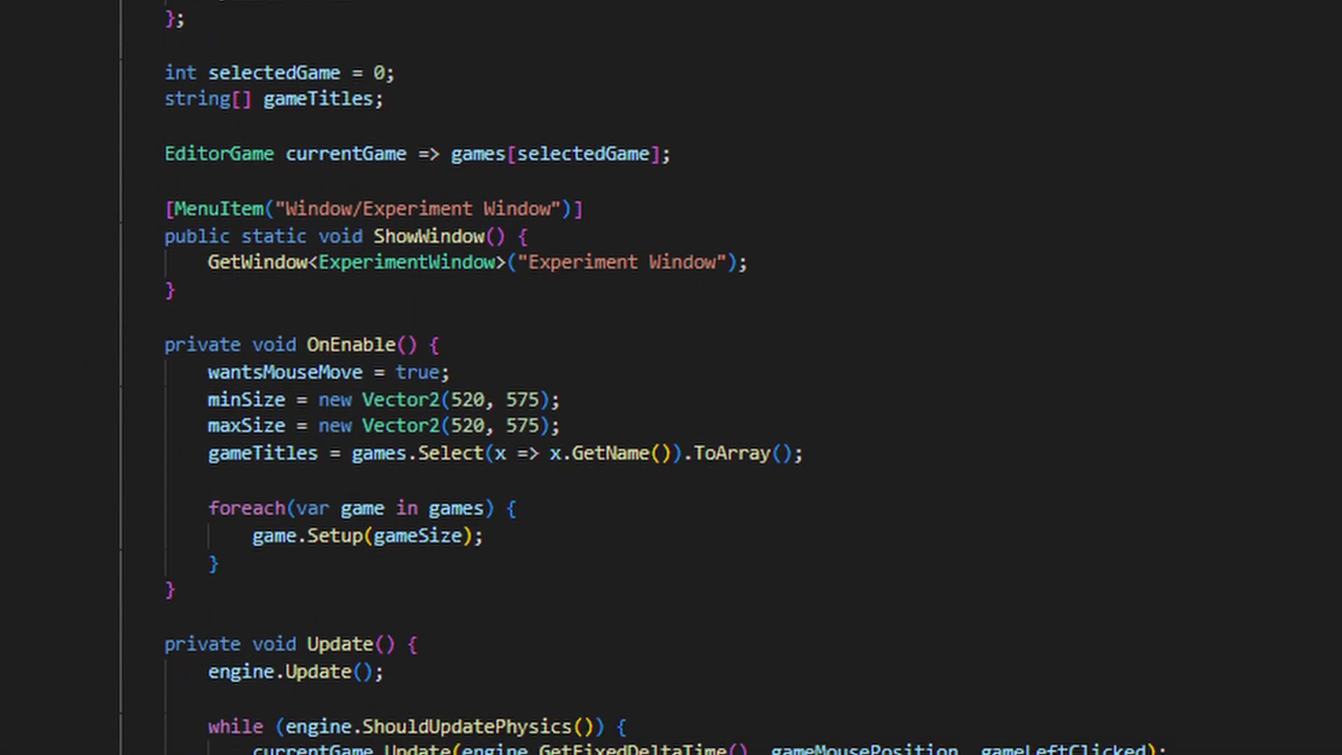
Review the OnEnable, Update and OnGUI methods of the Experiment Window script.
scroll(671, 377, "down", 7)
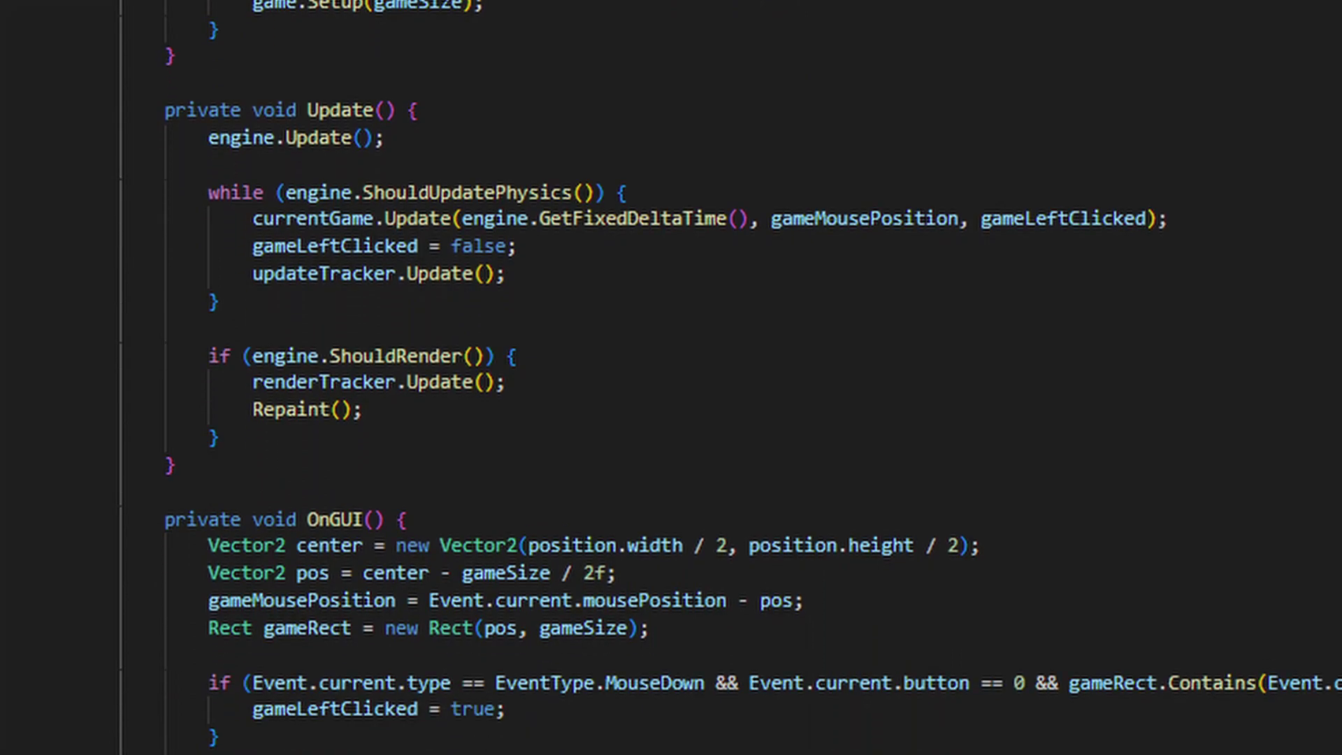
scroll(671, 378, "down", 2)
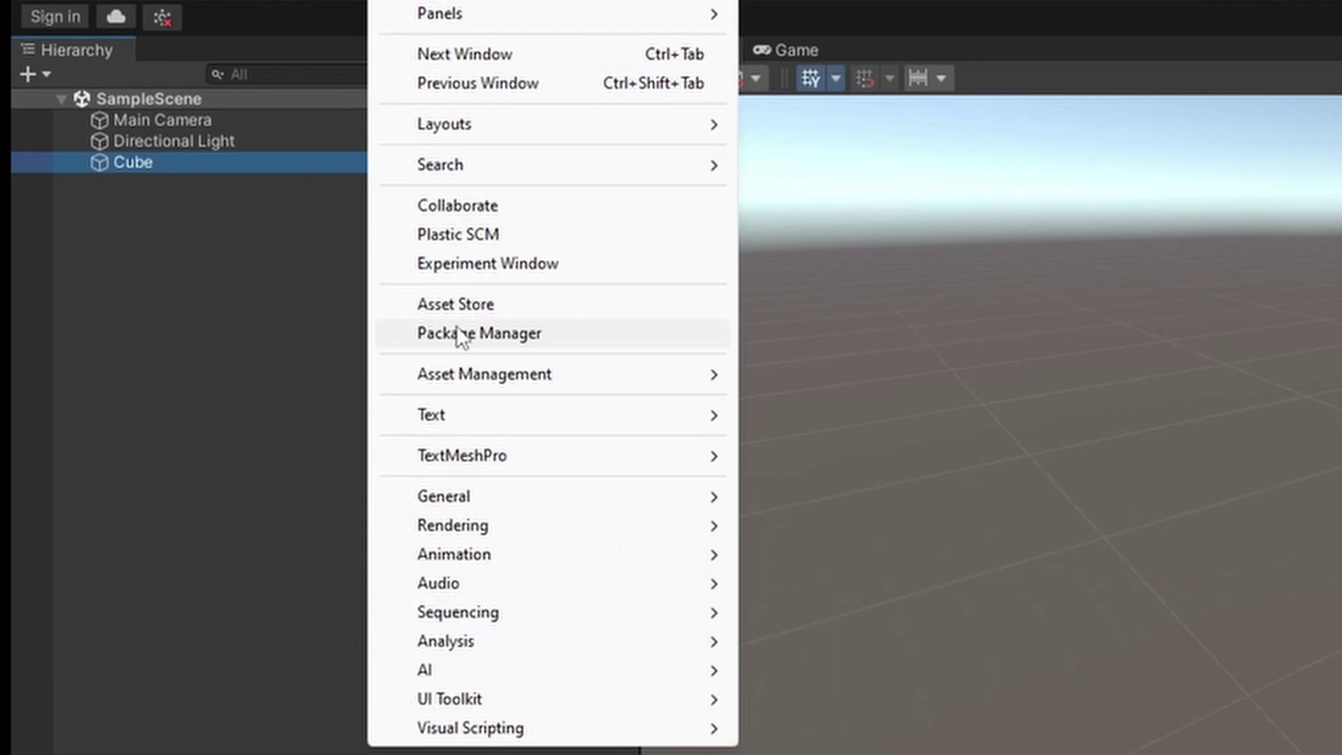
Open the Experiment Window and undock it from beside the Inspector as a floating window over the scene.
left_click(477, 264)
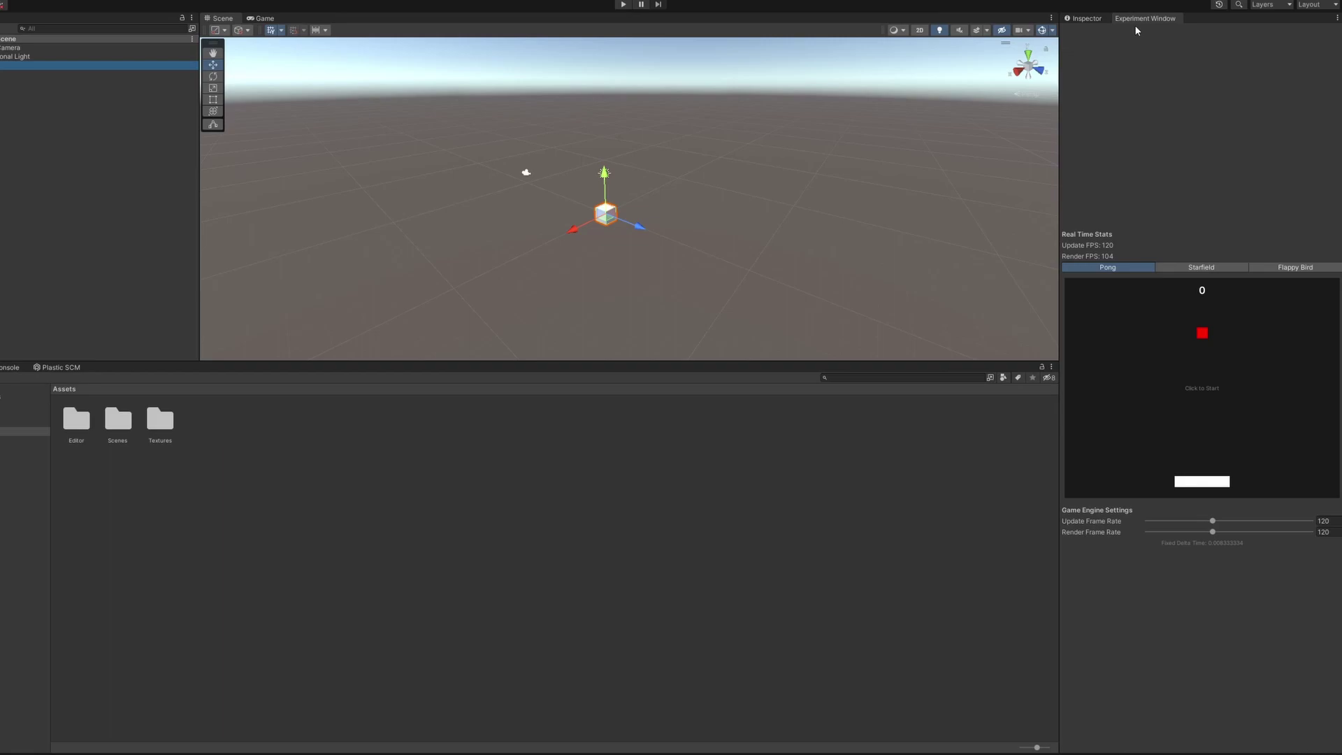
left_click_drag(1134, 21, 607, 444)
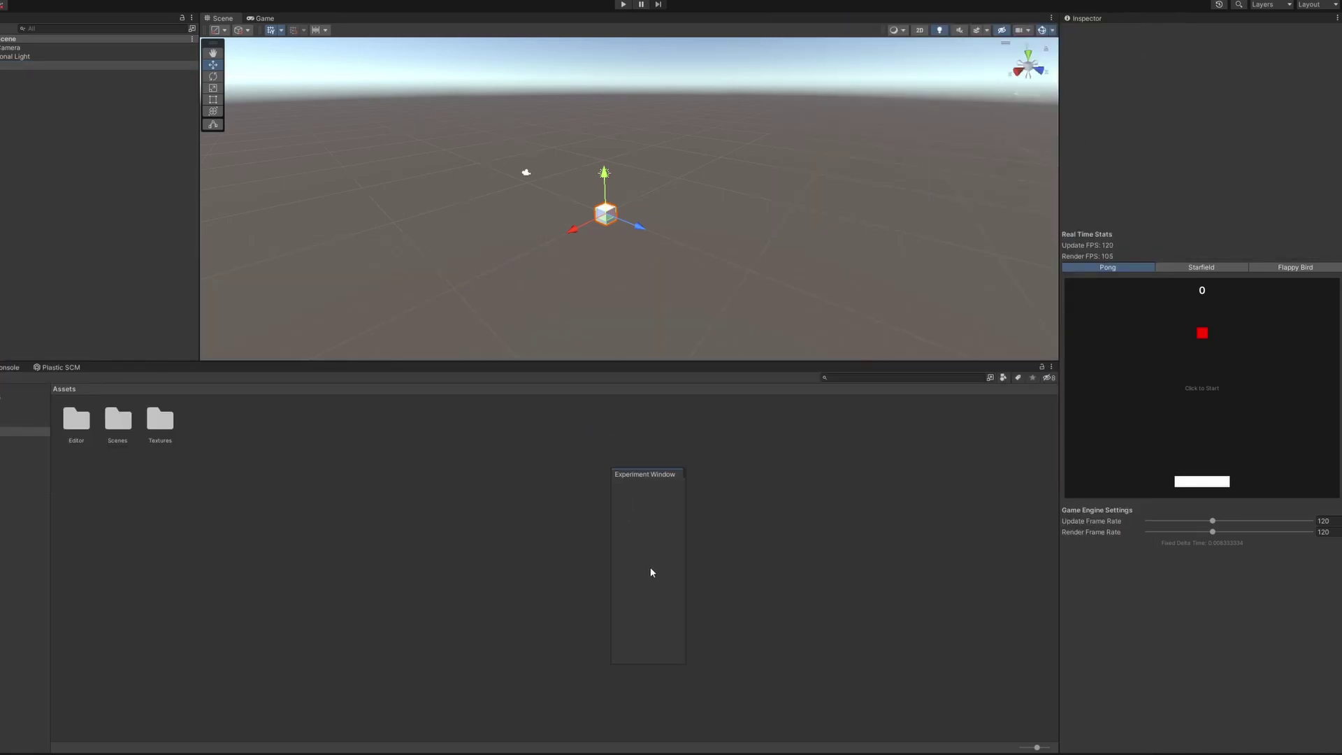
left_click_drag(651, 572, 605, 210)
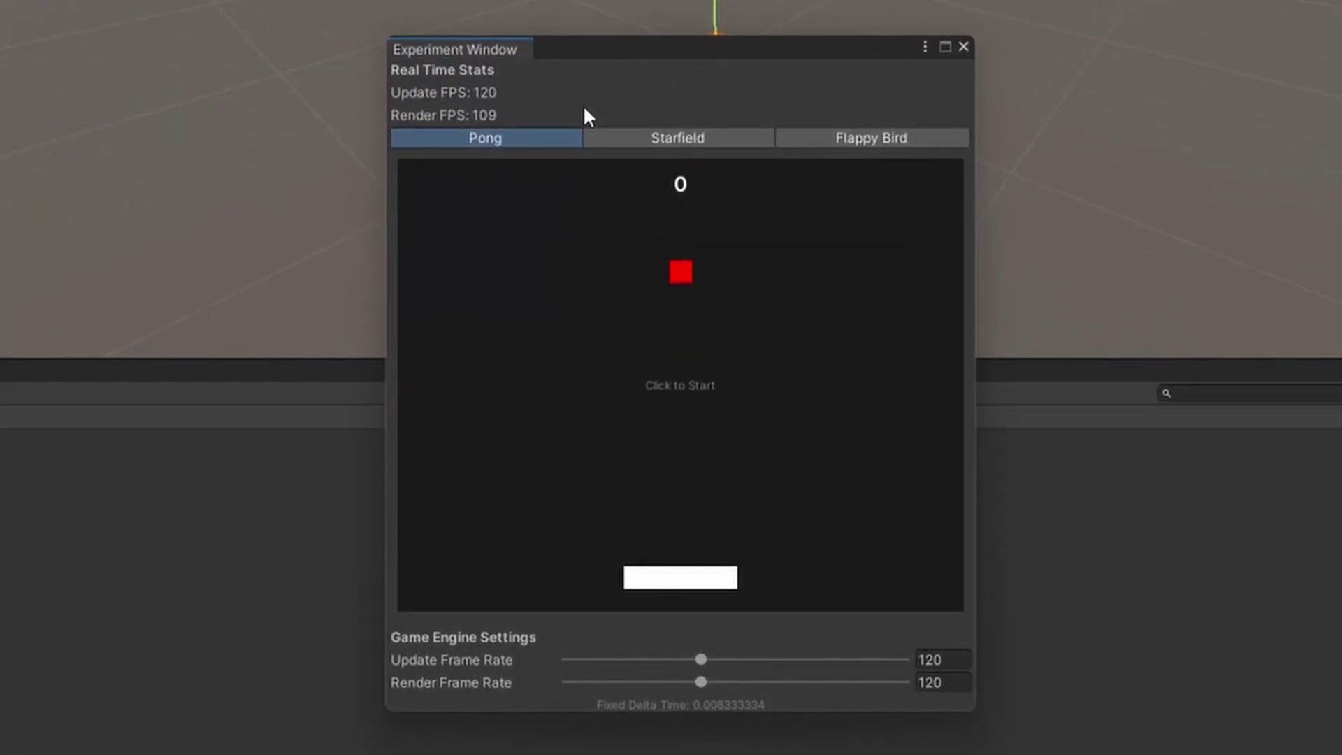
Preview the Starfield and Flappy Bird games in the Experiment Window, and return to Pong to start a round.
left_click(626, 144)
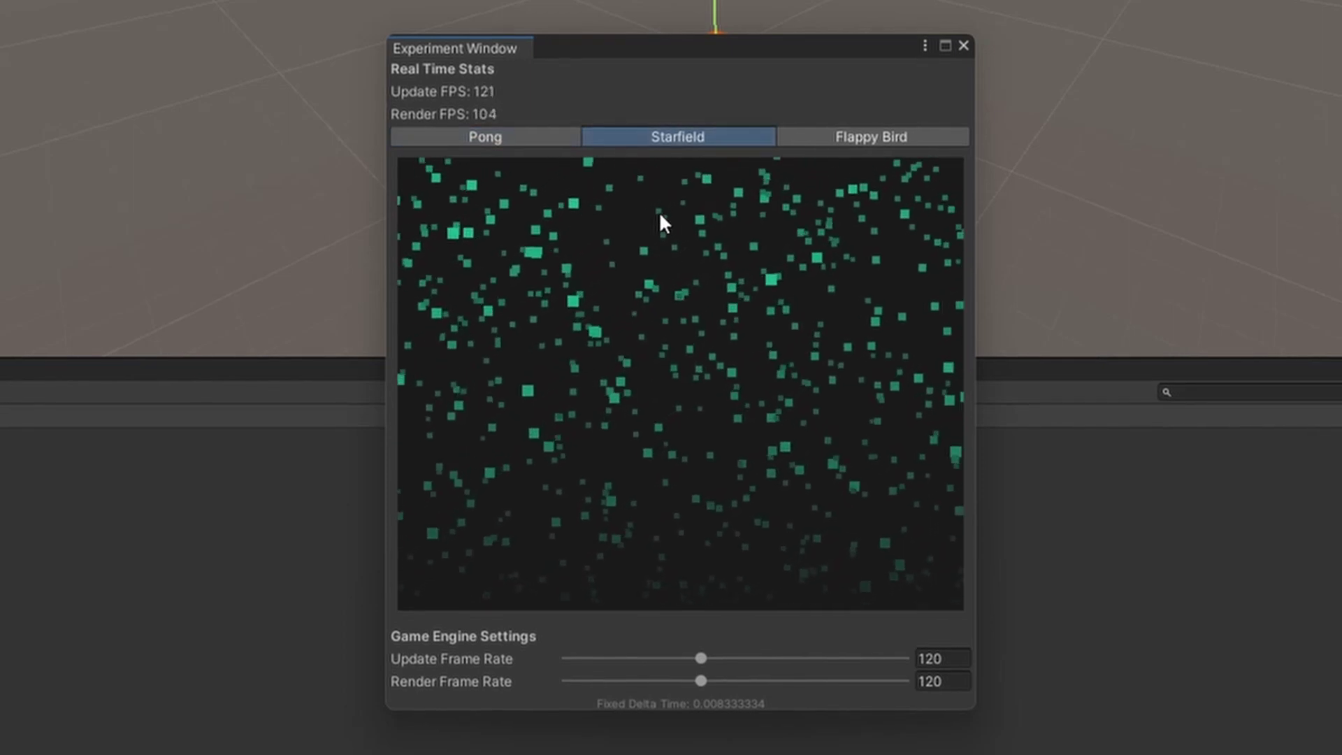
left_click(800, 140)
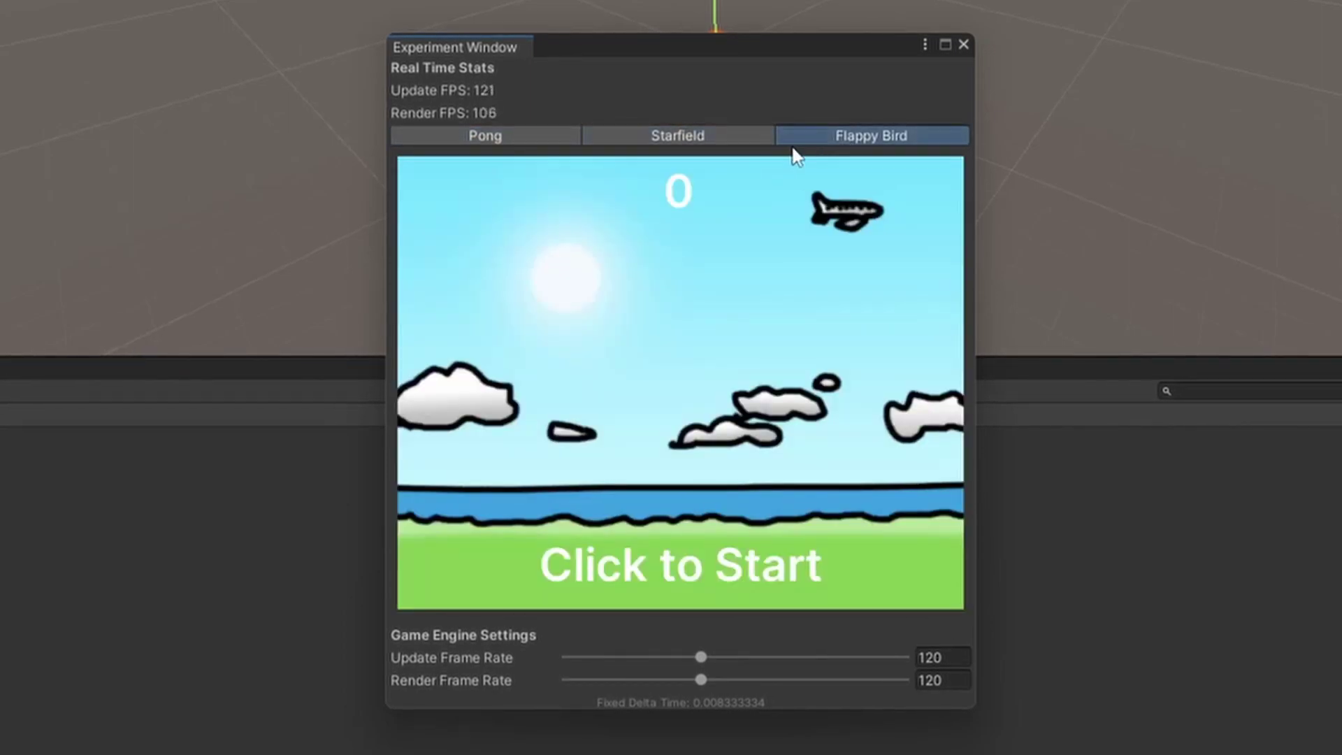
left_click(530, 137)
left_click(872, 458)
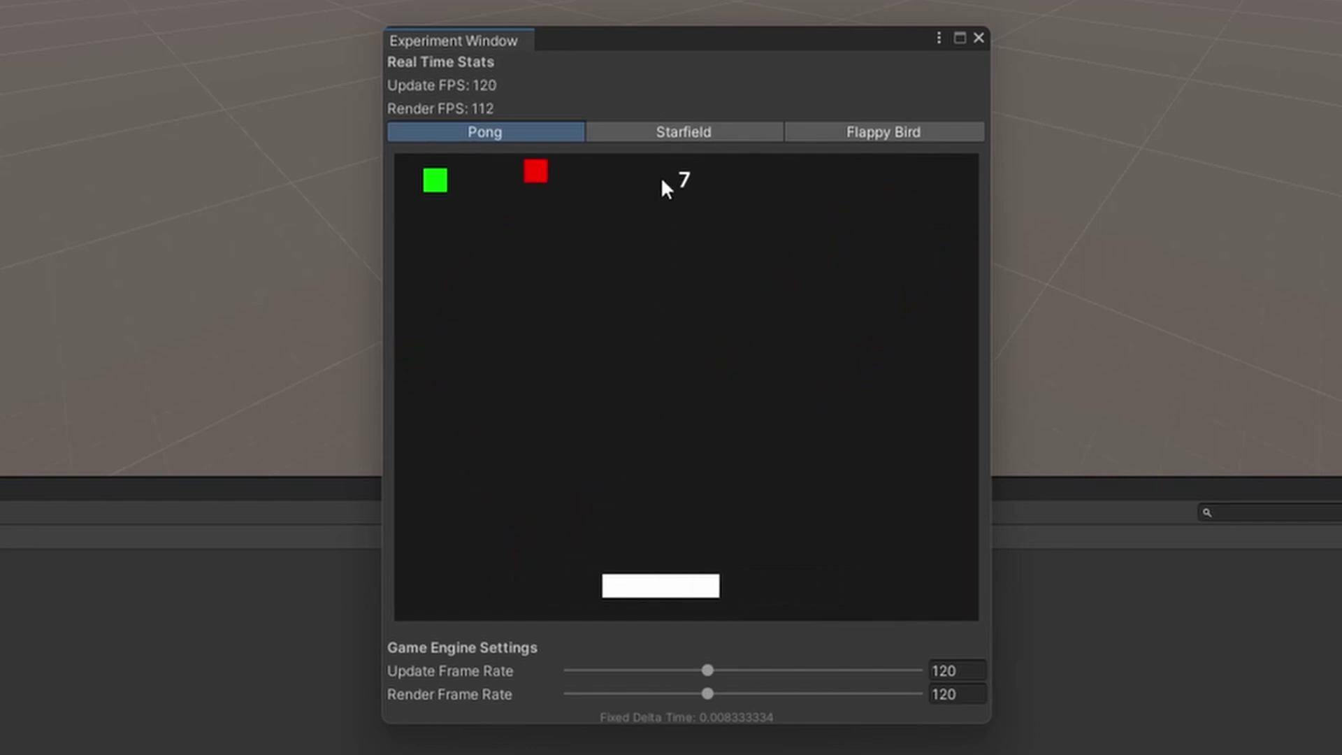
Switch from Pong through Starfield to Flappy Bird and play a test round, steering the bird through the pipes.
left_click(660, 132)
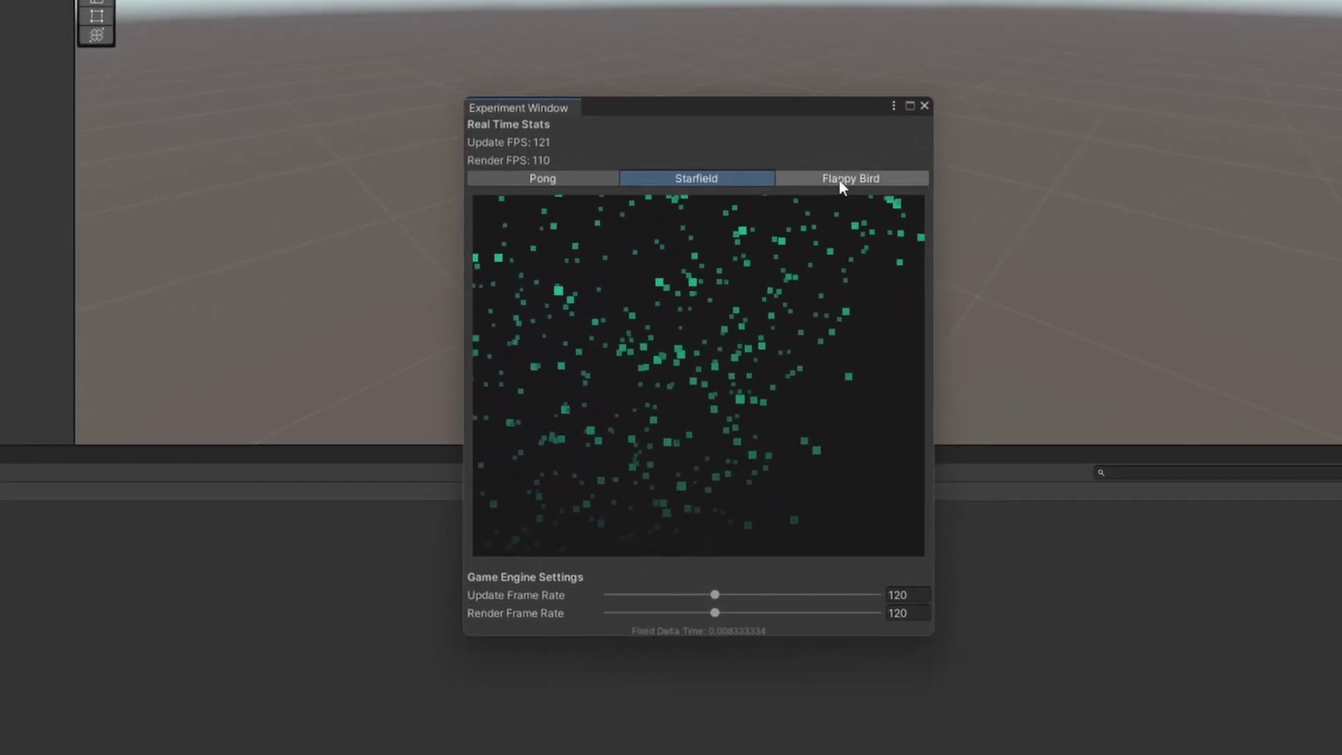
left_click(808, 232)
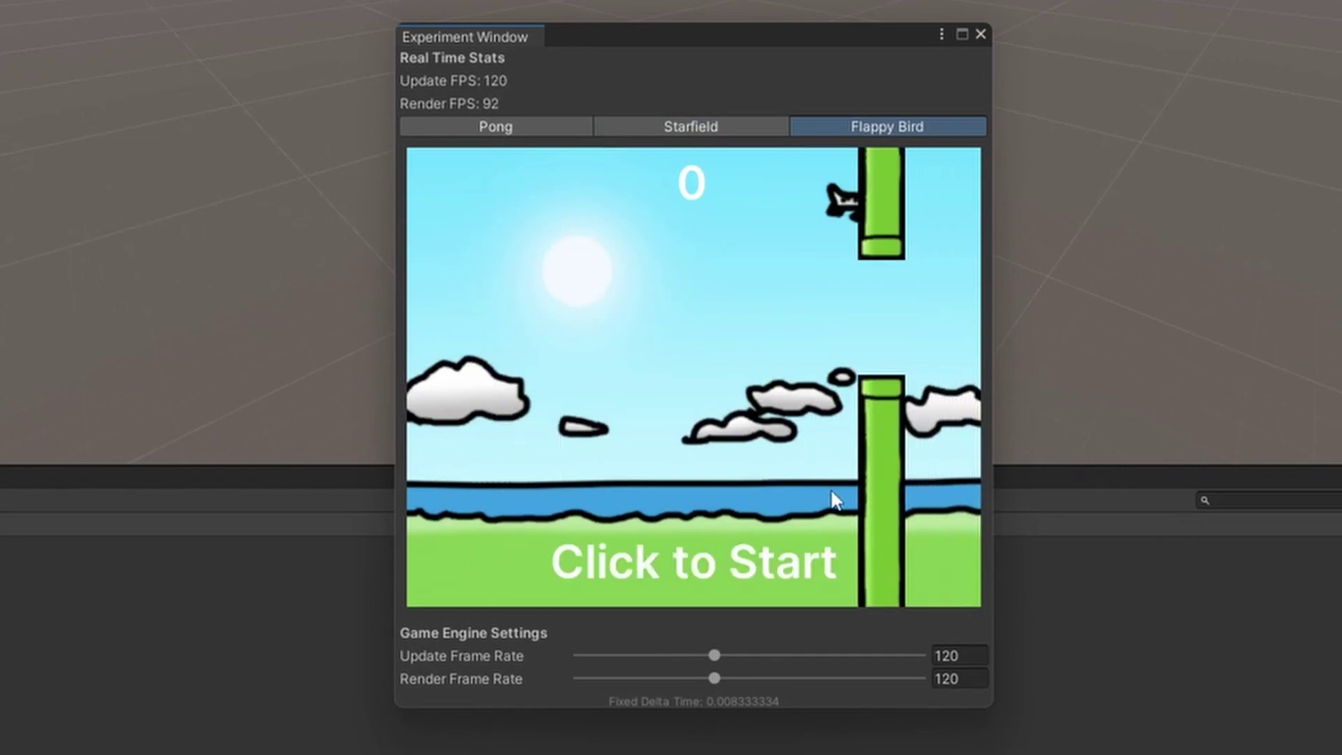
left_click(895, 536)
left_click(895, 536)
left_click(895, 537)
left_click(894, 537)
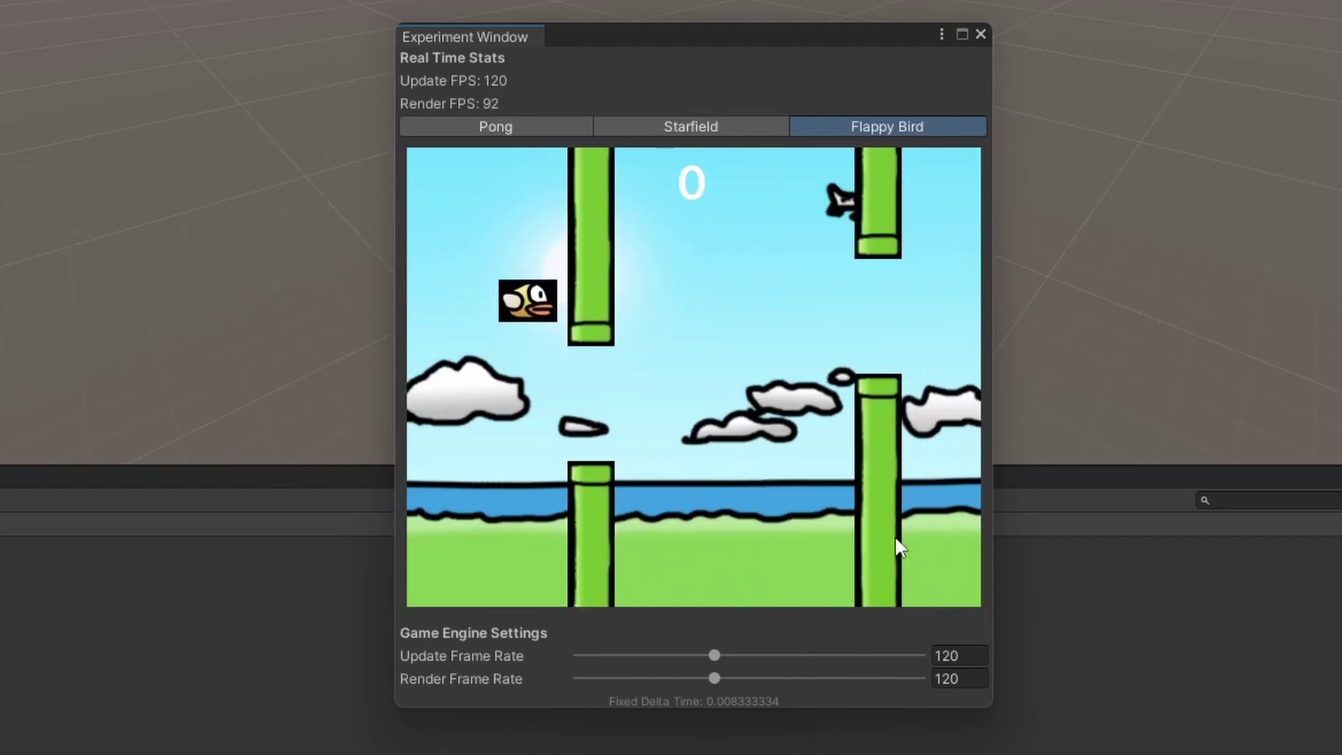
left_click(894, 536)
left_click(849, 516)
left_click(833, 492)
left_click(832, 492)
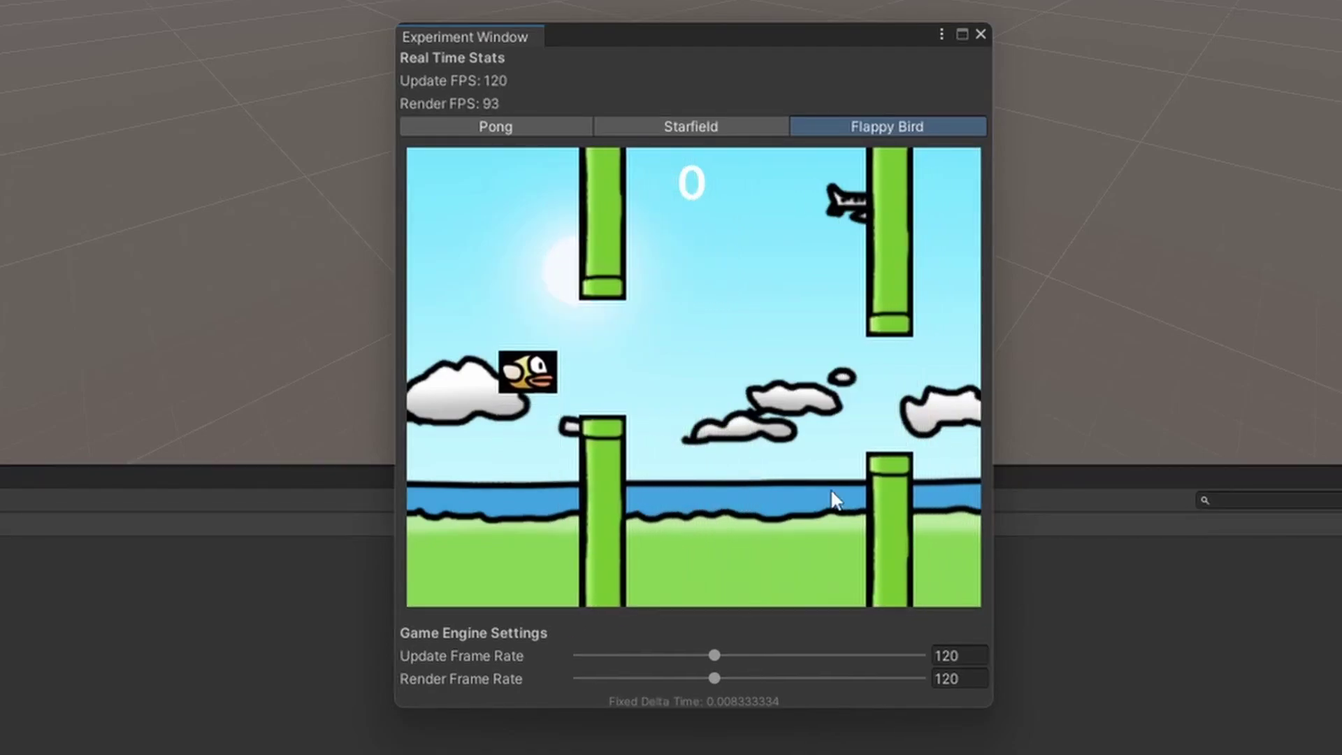
left_click(832, 492)
left_click(832, 493)
left_click(831, 493)
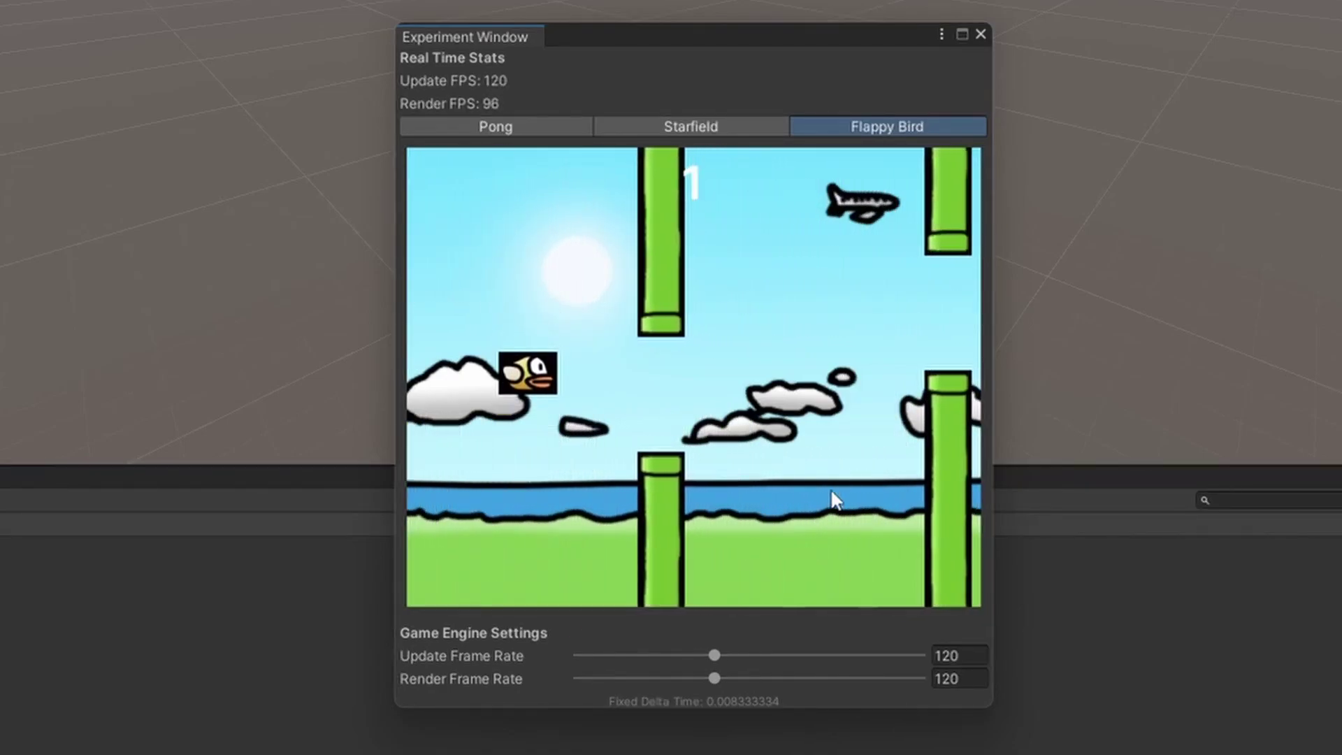
left_click(831, 493)
left_click(831, 492)
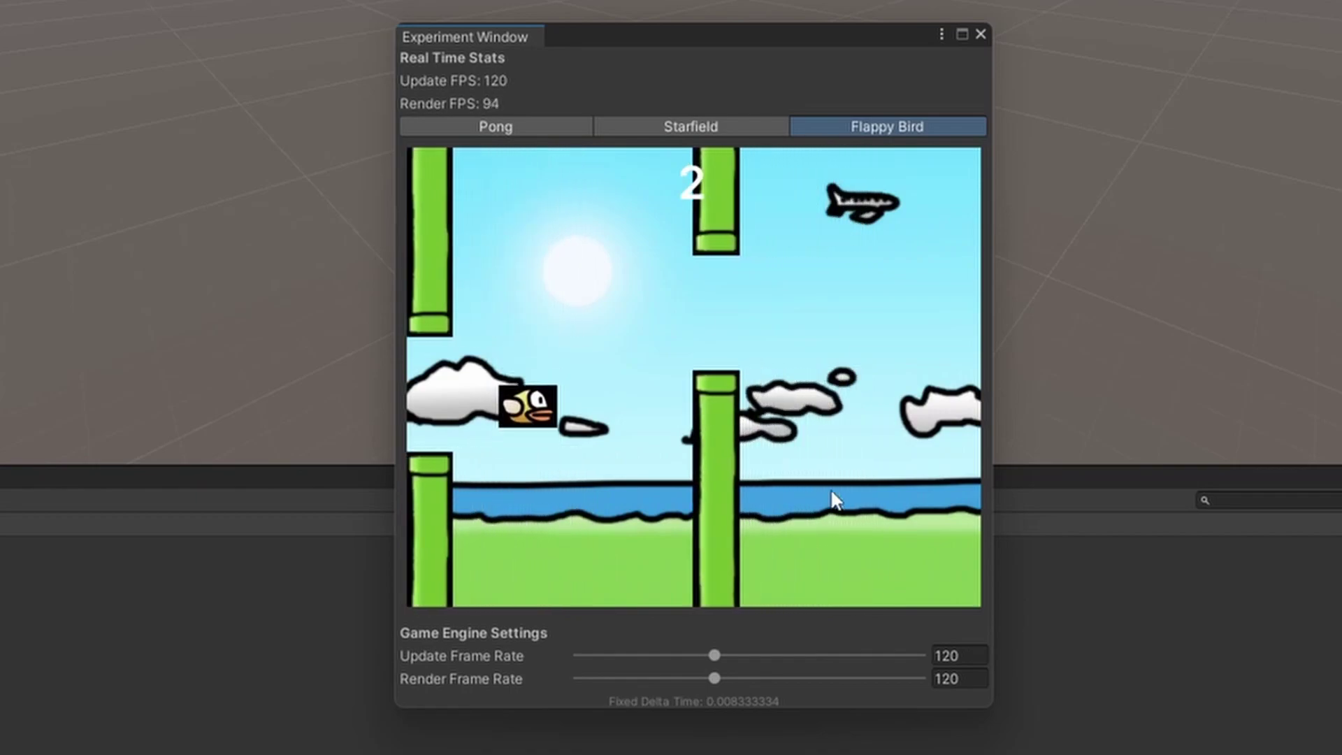
left_click(832, 493)
left_click(831, 492)
left_click(832, 493)
left_click(832, 492)
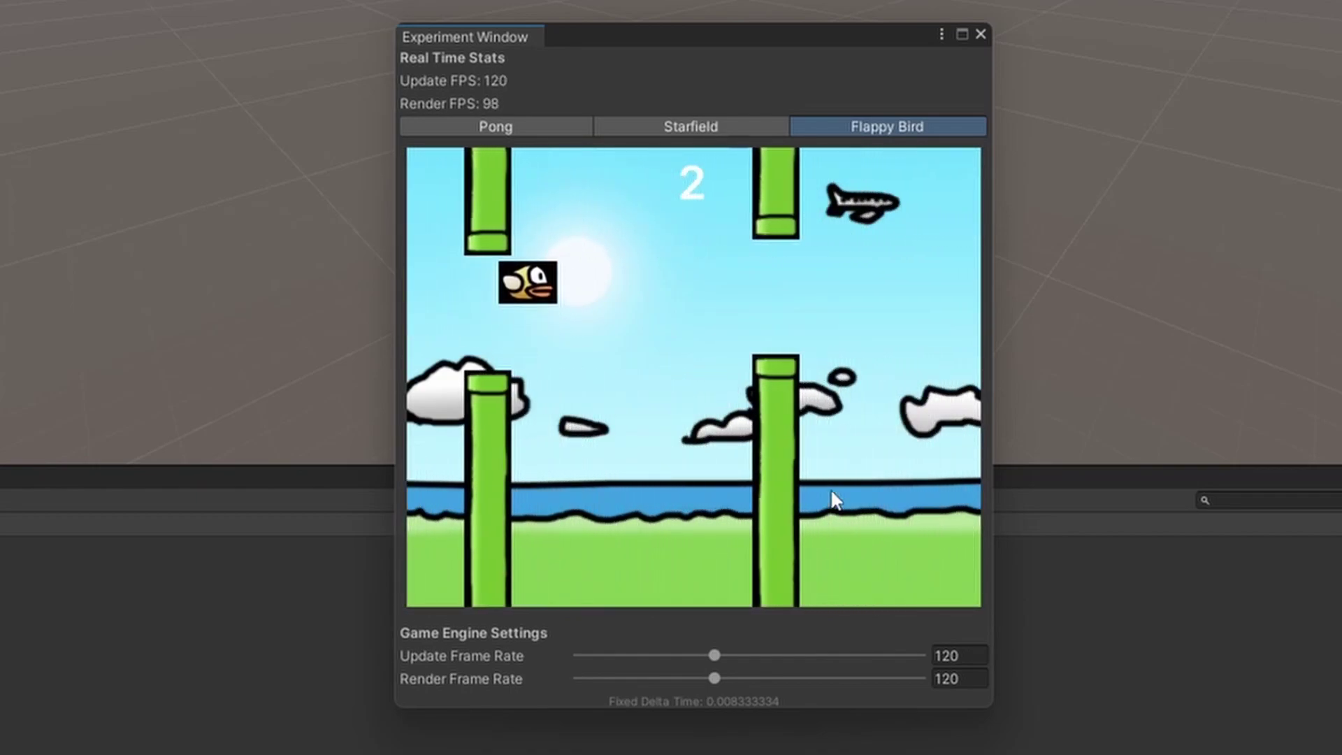
Restart Flappy Bird and play a second, longer test round, keeping the bird flying between the pipes.
left_click(870, 513)
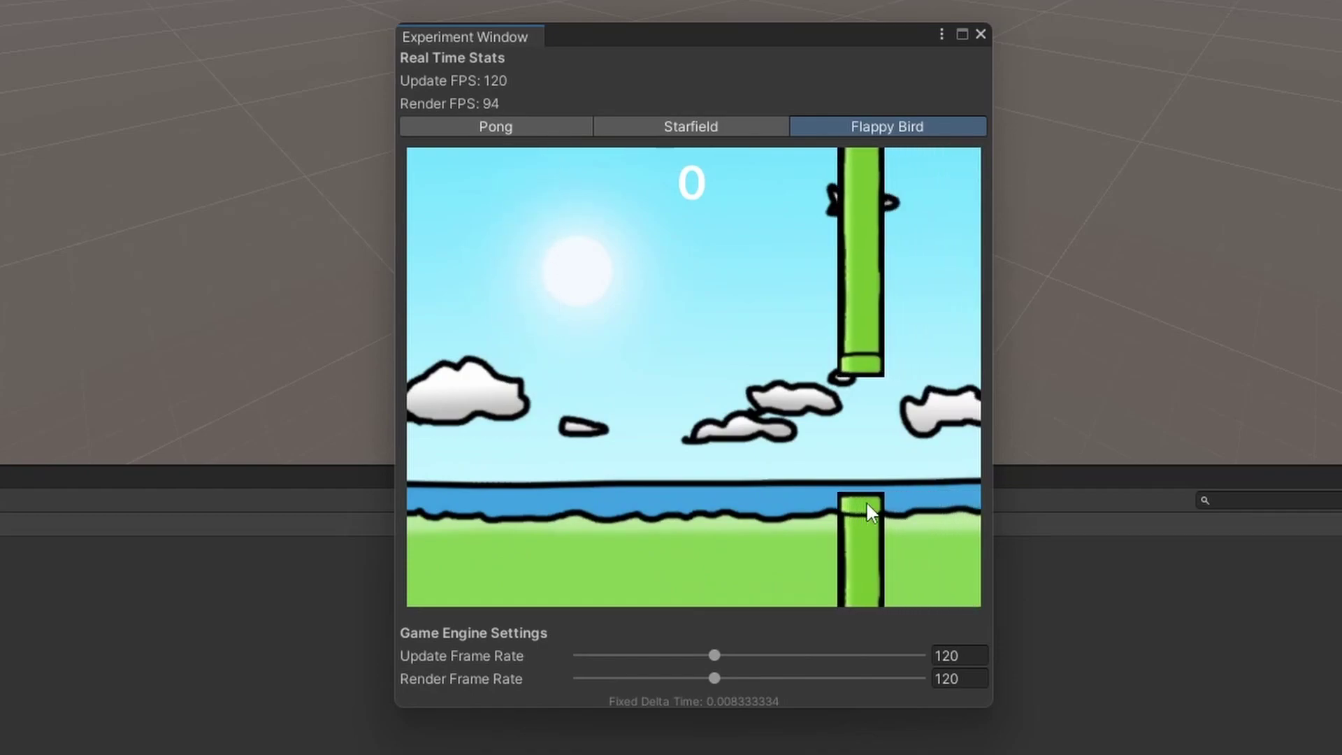
left_click(870, 511)
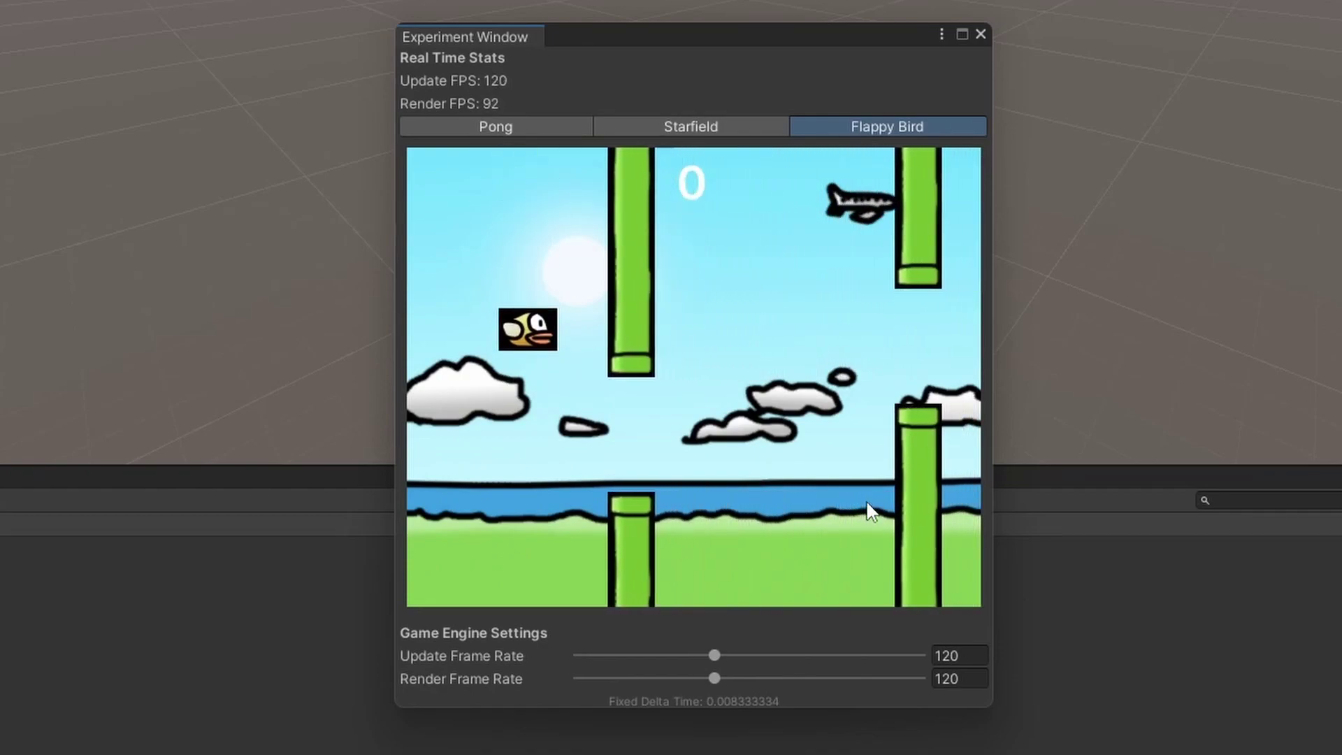
left_click(870, 511)
left_click(867, 501)
left_click(867, 501)
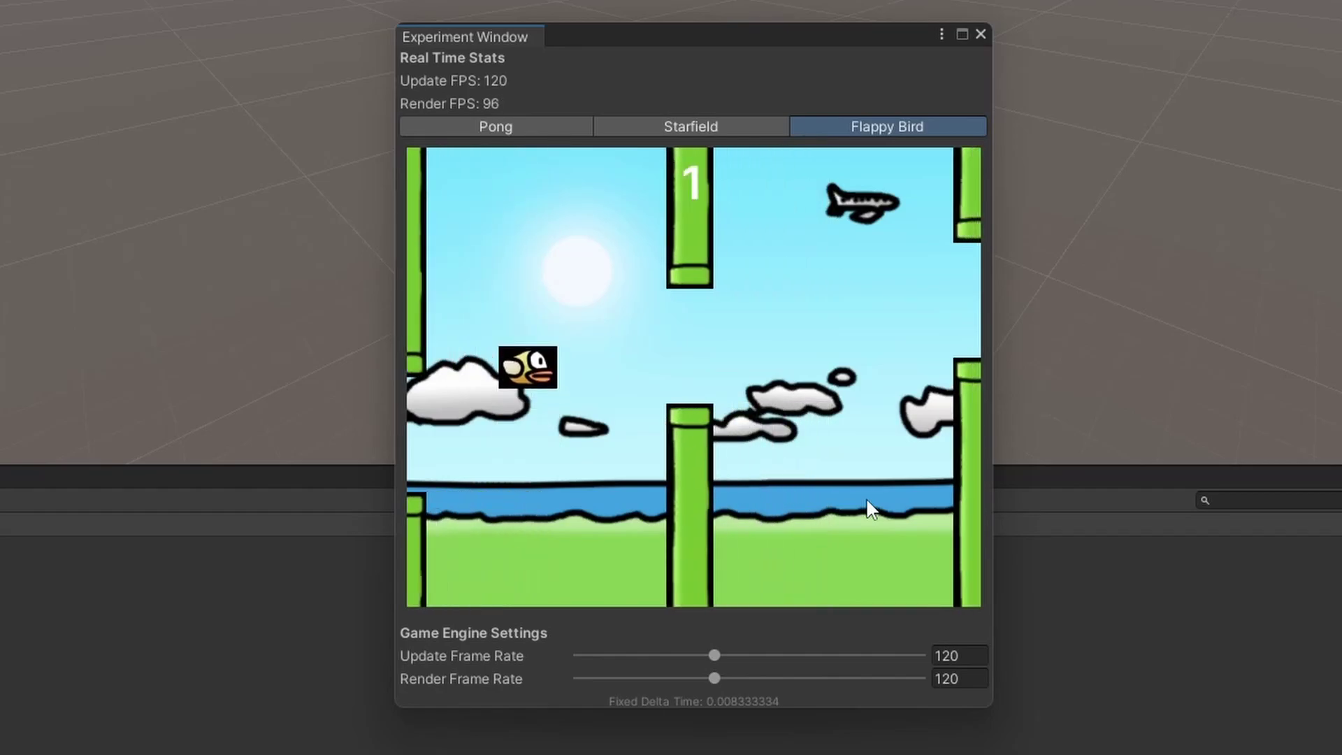
left_click(868, 501)
left_click(867, 501)
left_click(867, 501)
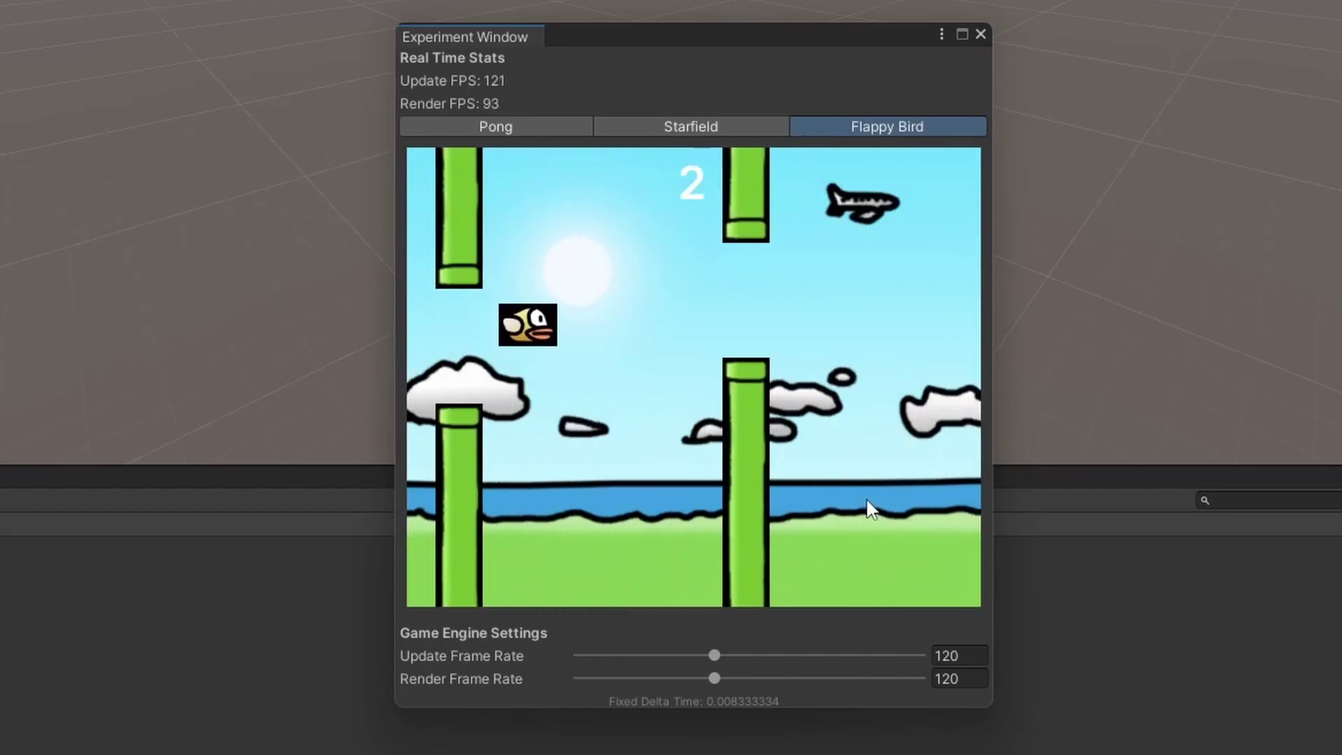
left_click(867, 500)
left_click(867, 501)
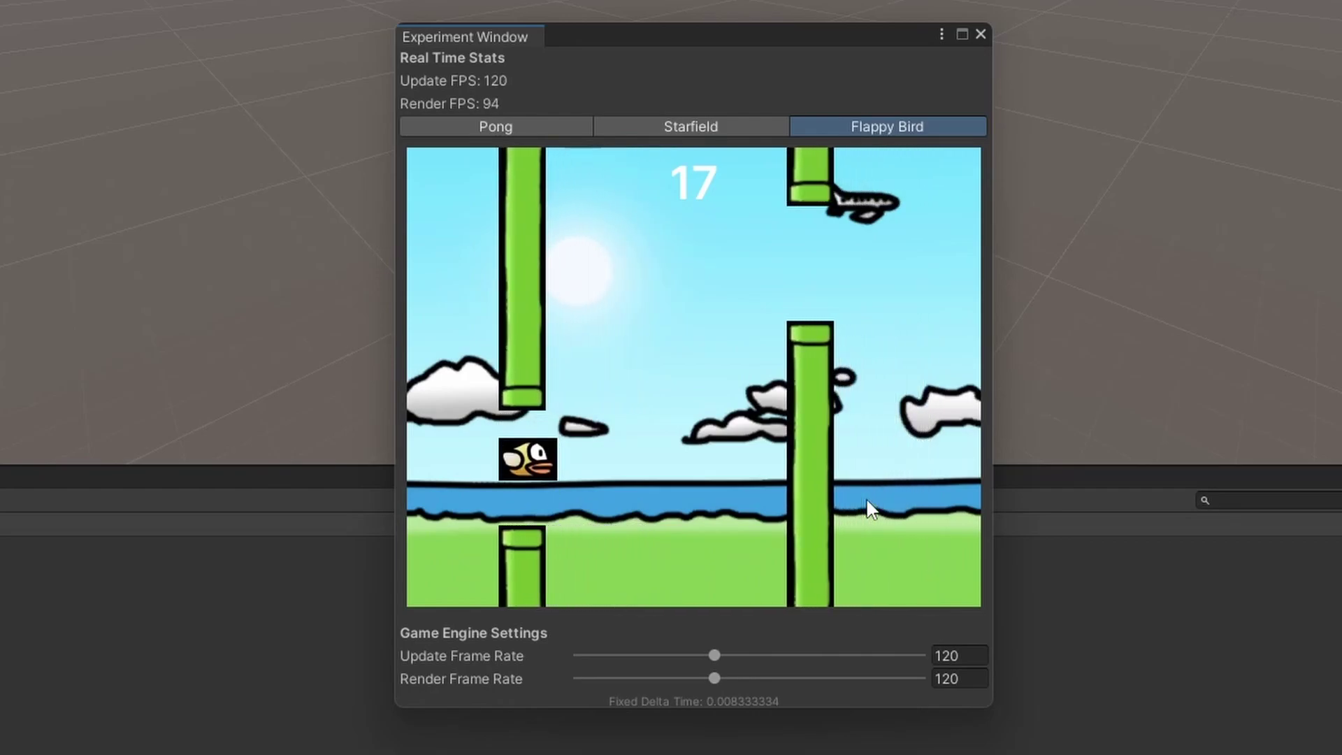
left_click(866, 498)
left_click(865, 498)
left_click(996, 555)
left_click(1001, 562)
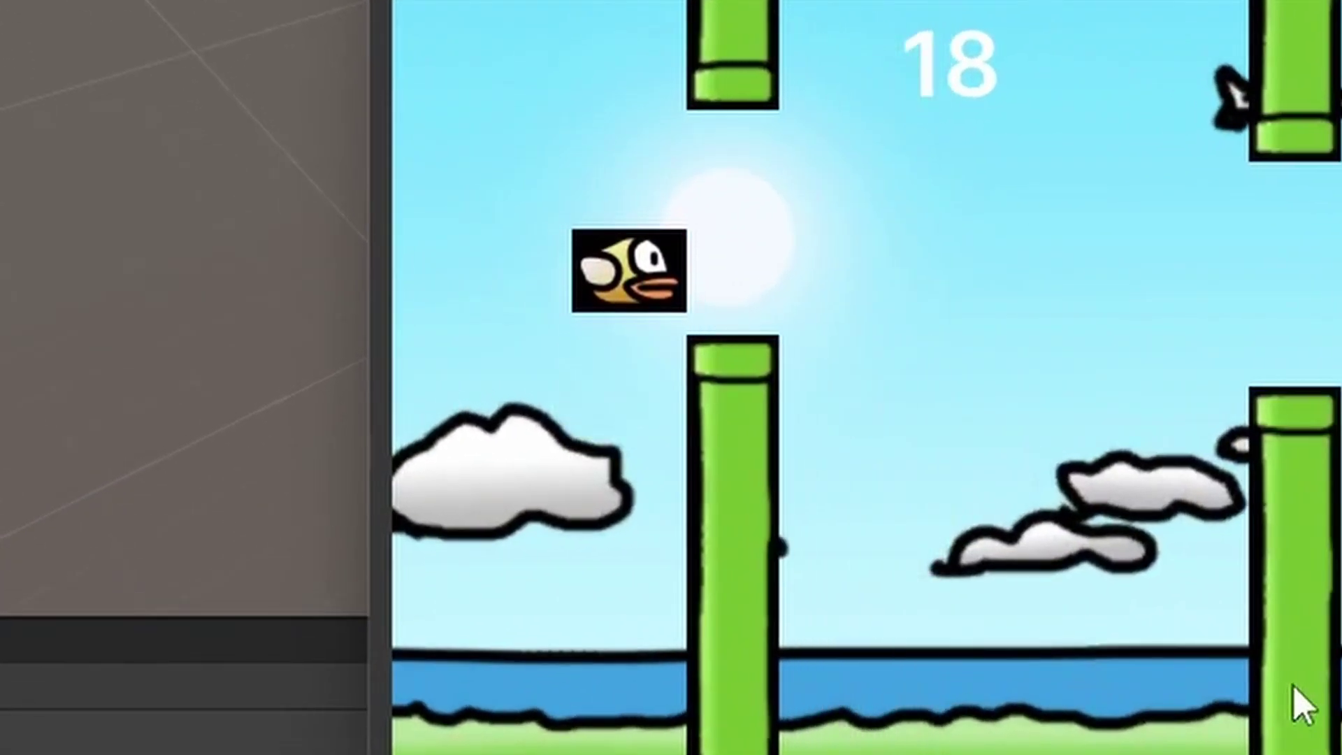
left_click(1000, 562)
left_click(1000, 562)
left_click(1301, 706)
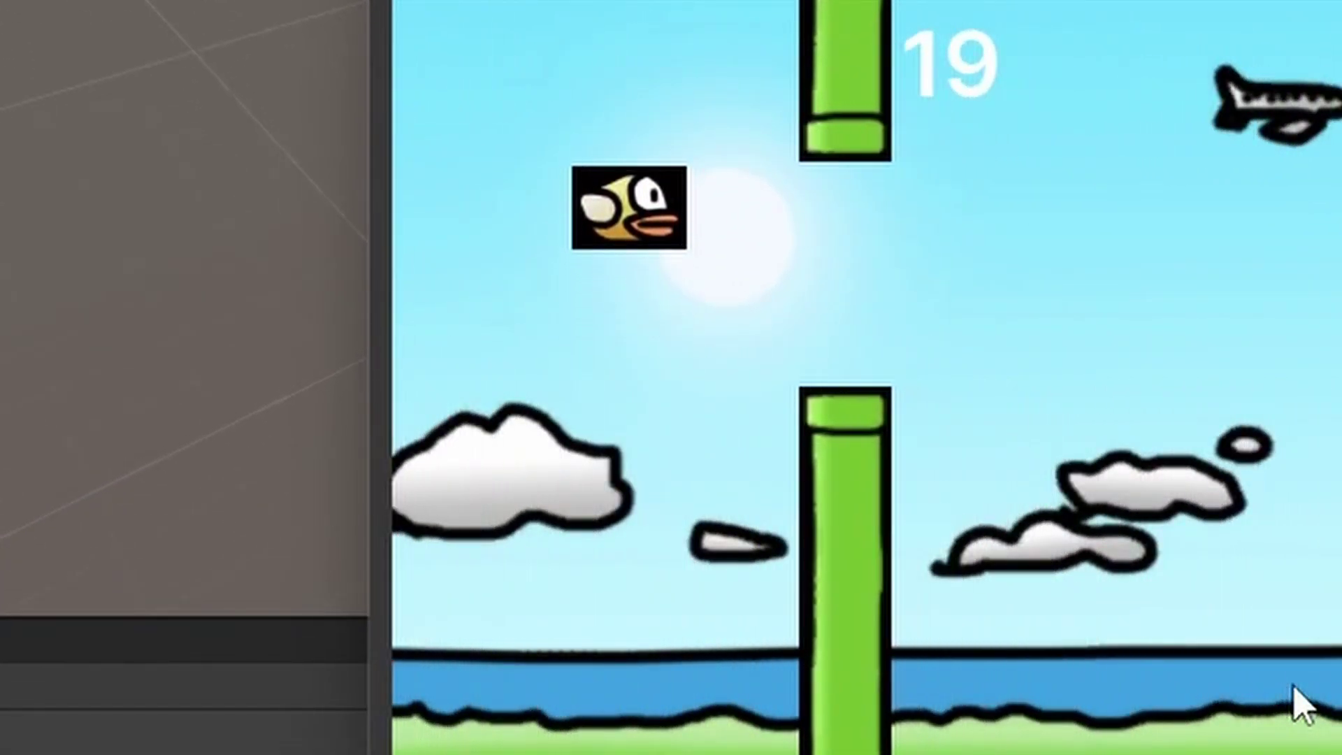
left_click(1301, 706)
left_click(1301, 705)
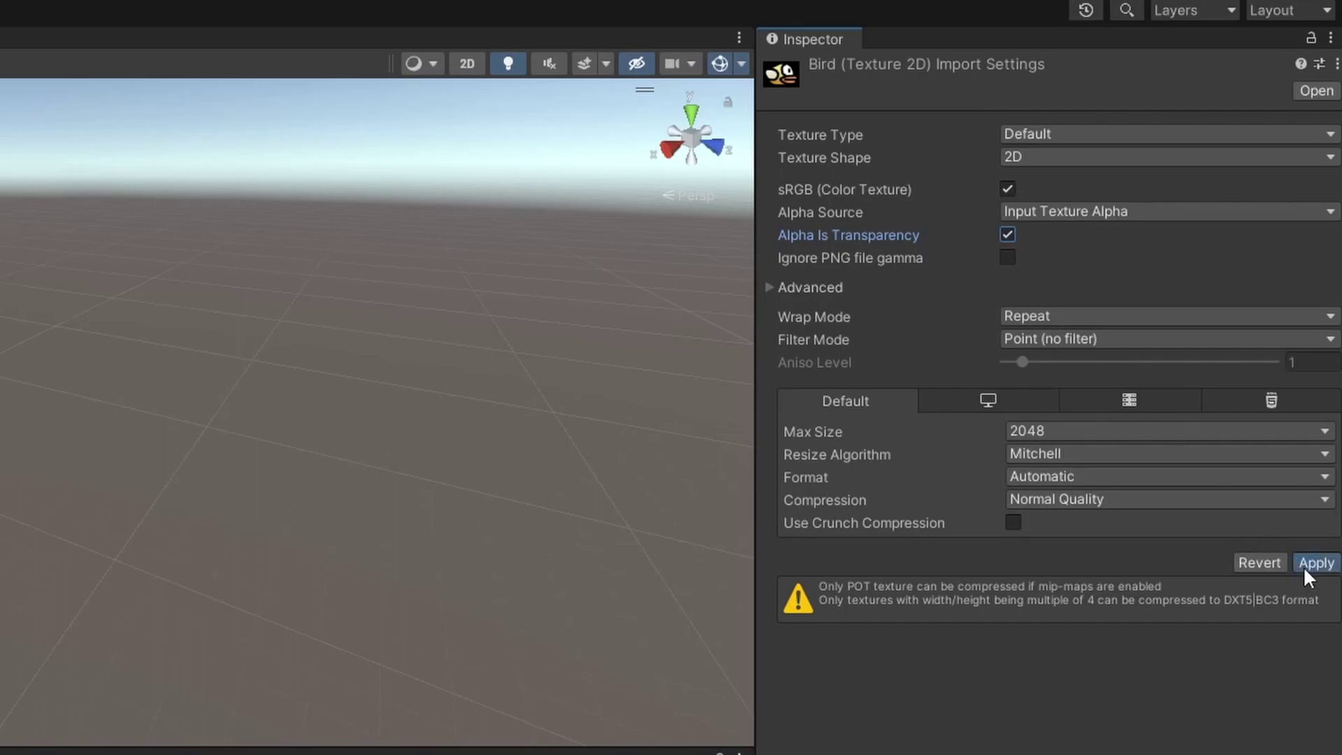
Apply the Bird texture's import settings with Alpha Is Transparency enabled.
left_click(1303, 563)
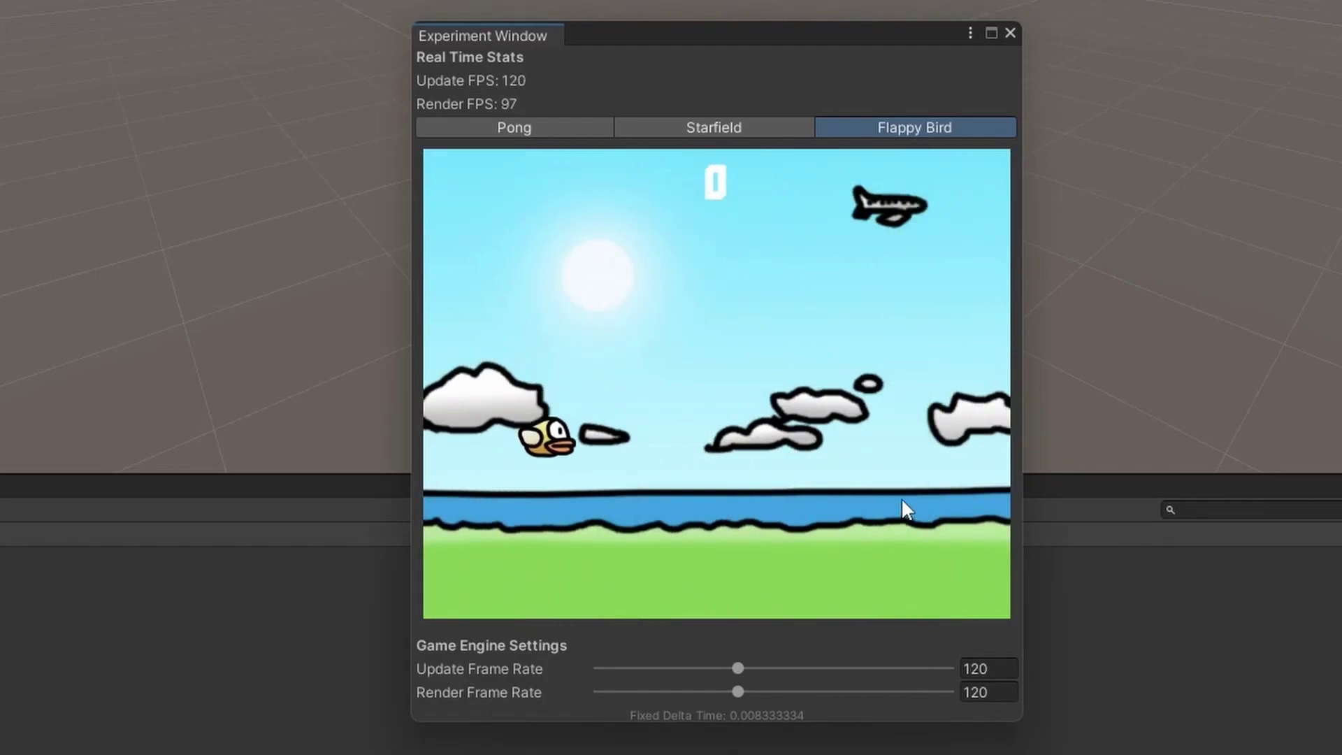
Play-test Flappy Bird again in the Experiment Window with the transparent bird sprite.
left_click(900, 497)
left_click(900, 497)
left_click(900, 497)
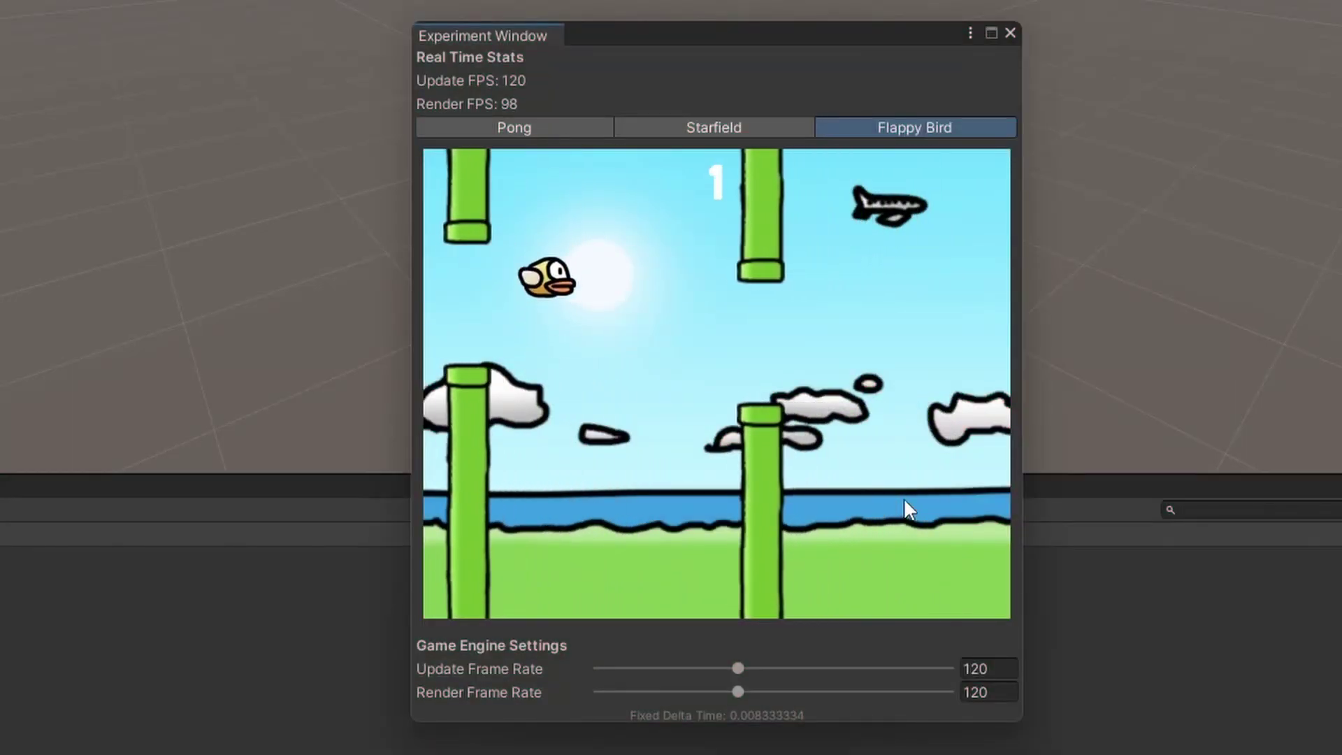
left_click(899, 521)
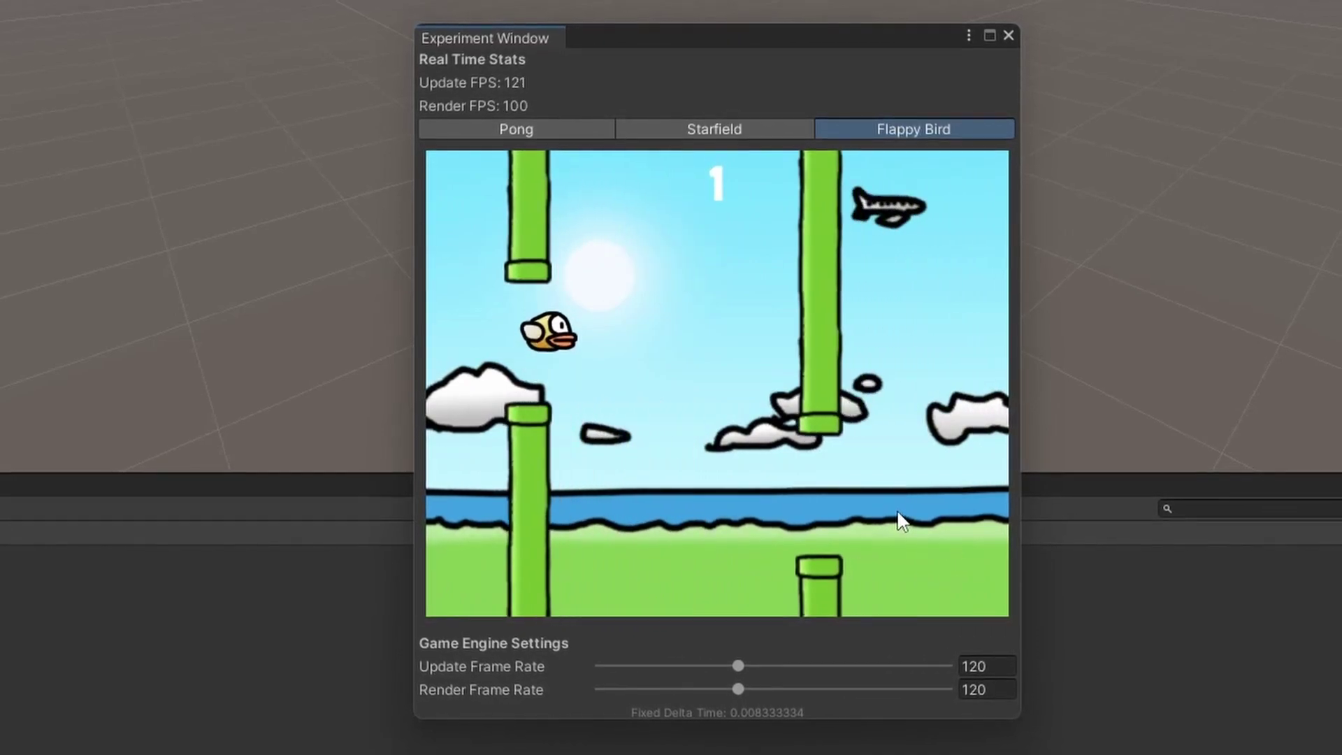
left_click(899, 521)
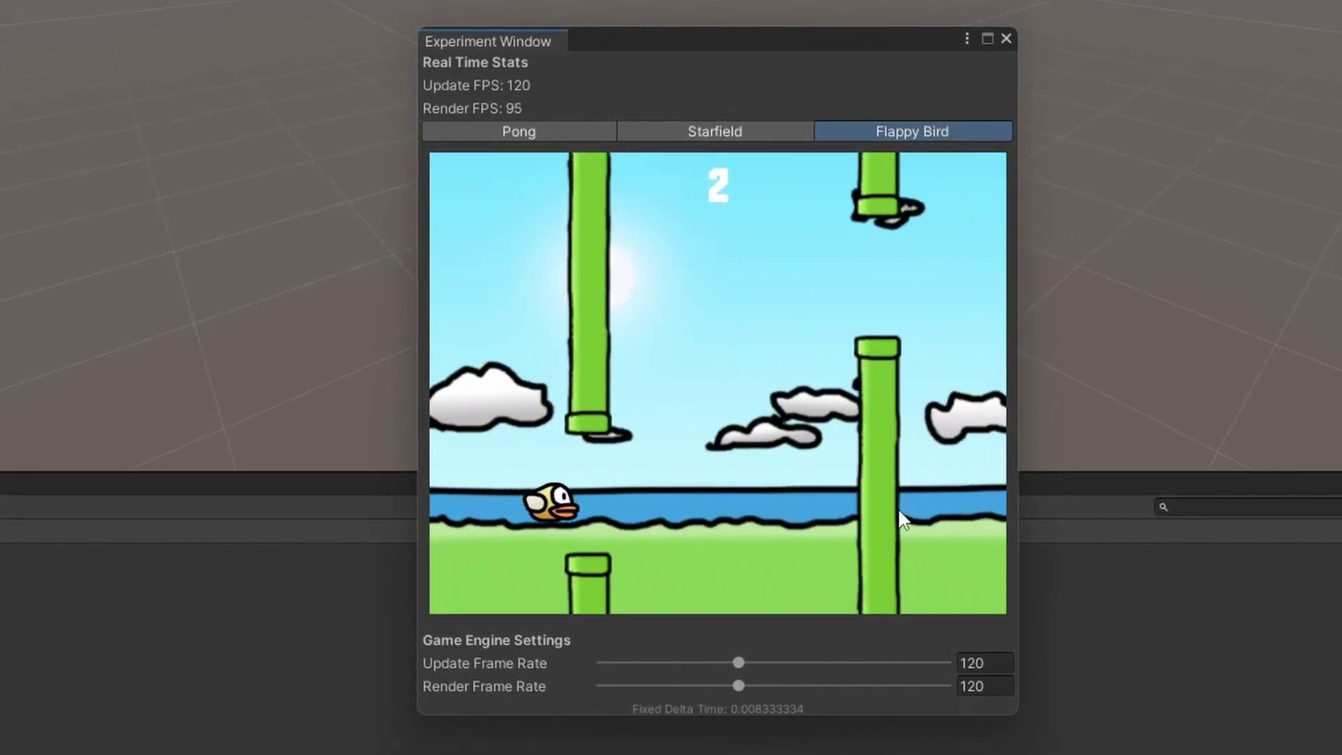
left_click(900, 521)
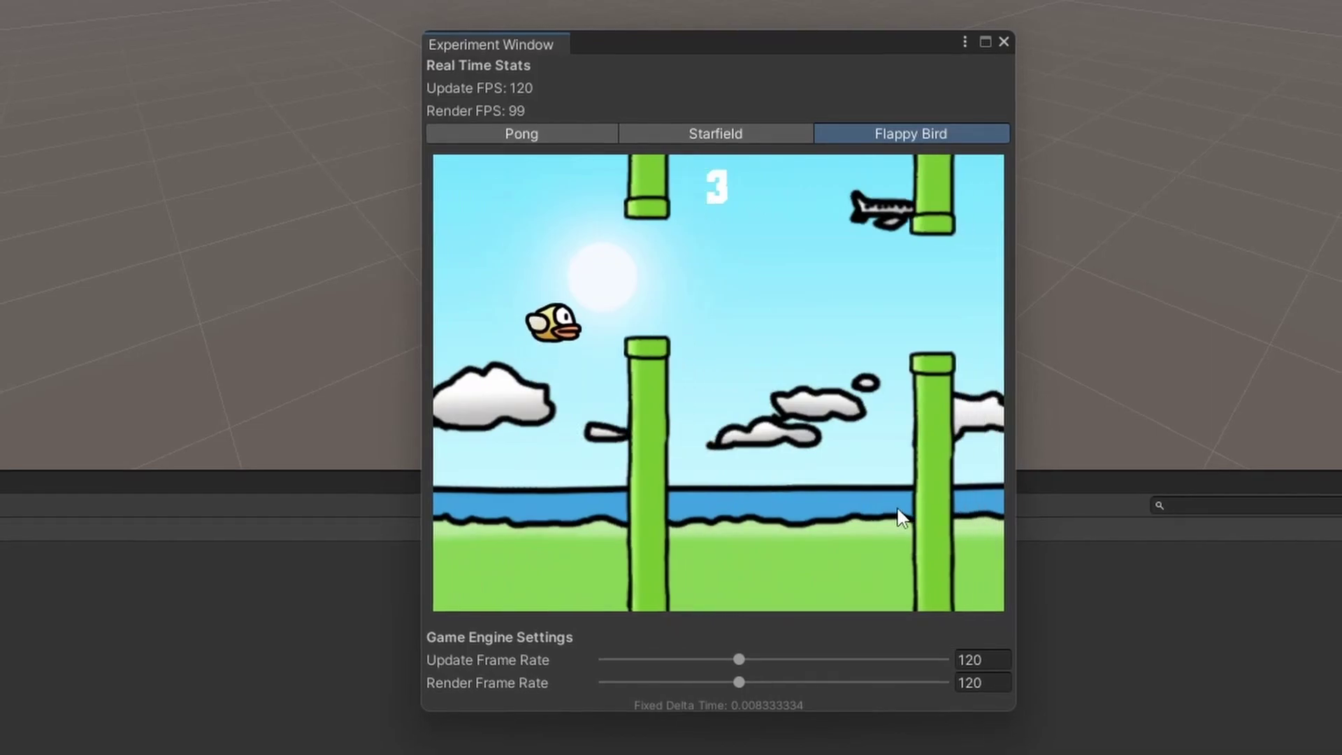
left_click(899, 519)
left_click(899, 518)
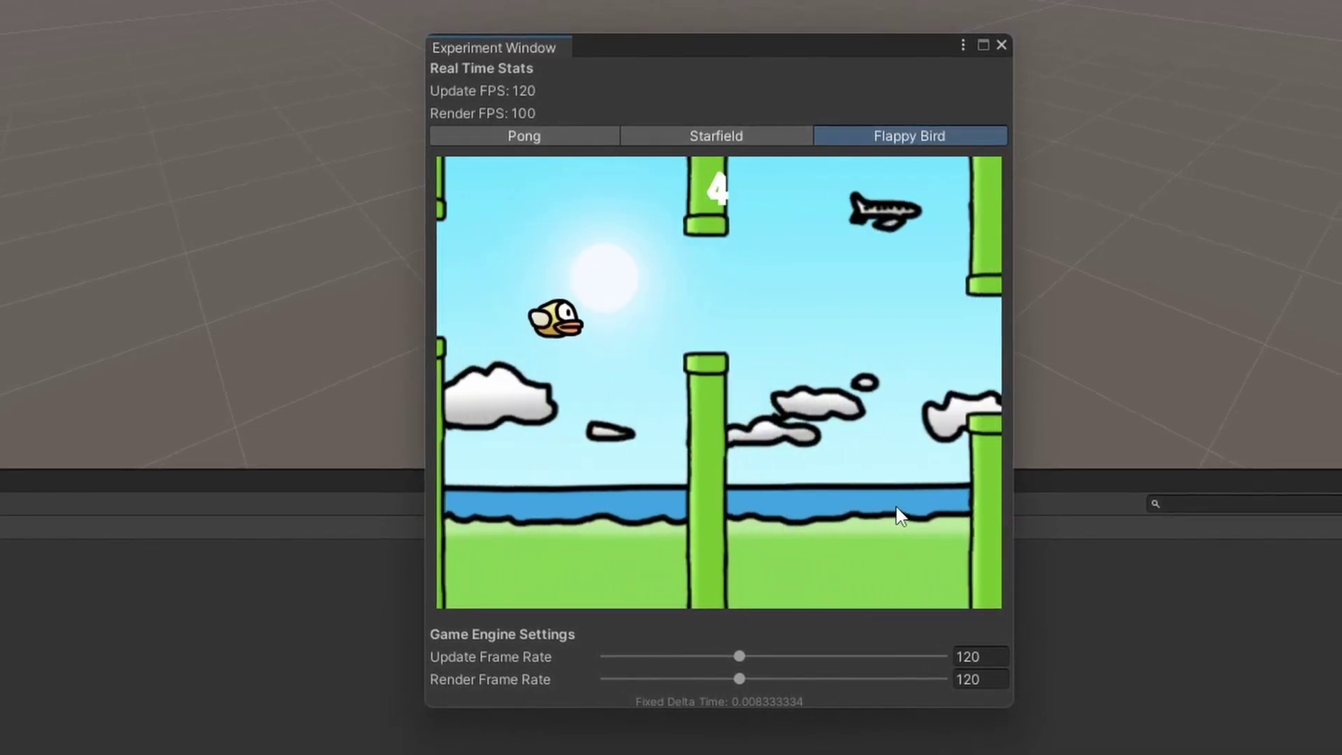